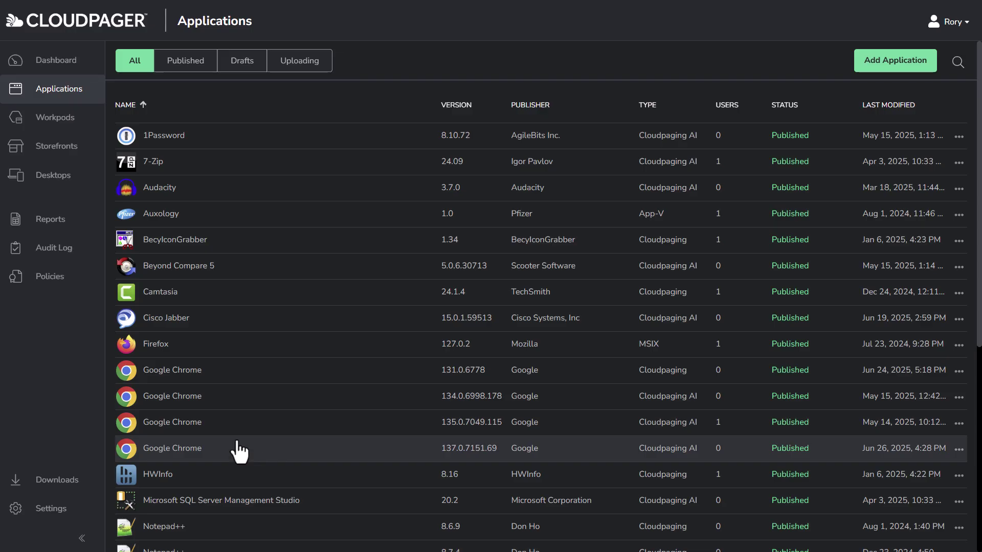
Start a new policy of the PowerShell Script type
click(46, 286)
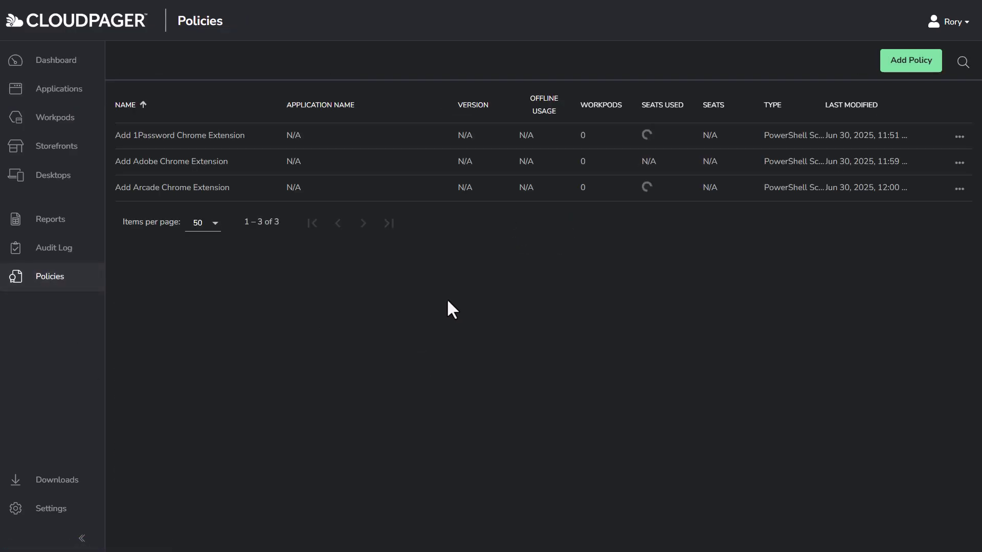
click(907, 61)
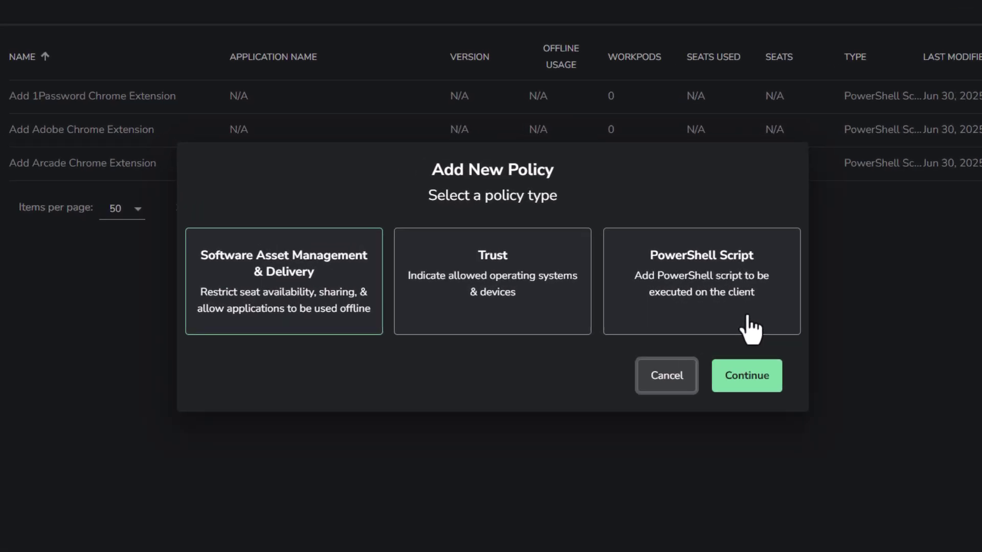
click(684, 256)
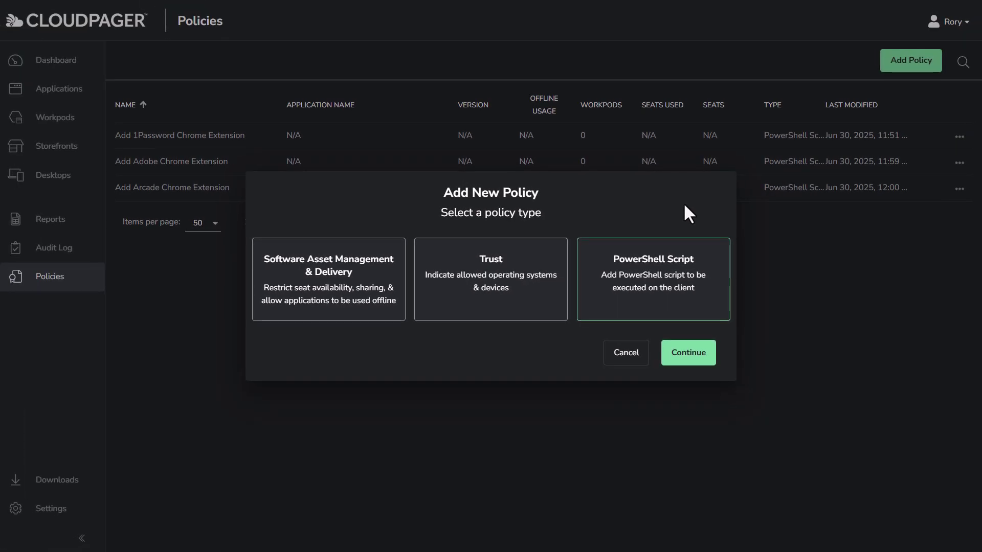
click(706, 358)
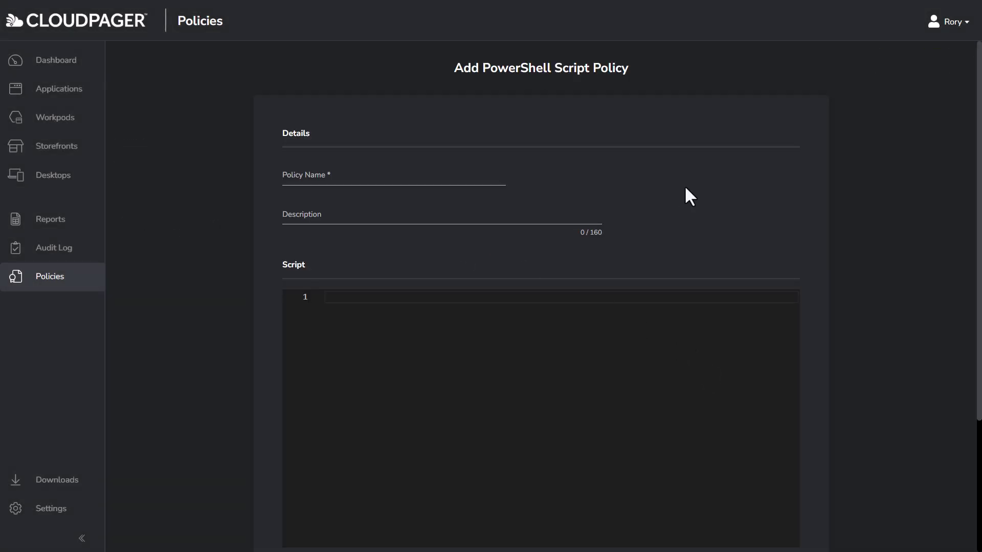
Name the policy "Add Okta Chrome Extension" and describe it as "Script to add Okta Chrome browser extension"
click(405, 174)
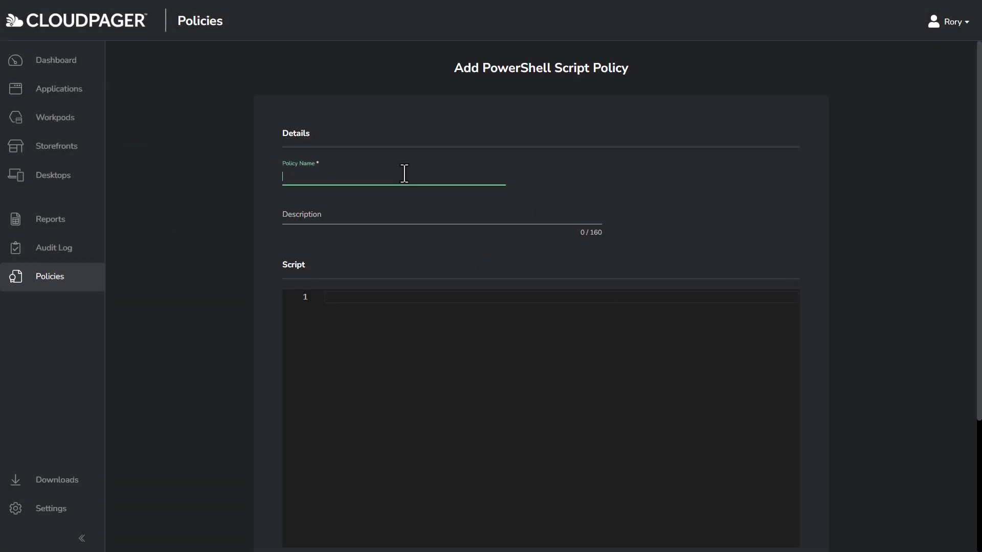
text(Add Okta Chrome Extension)
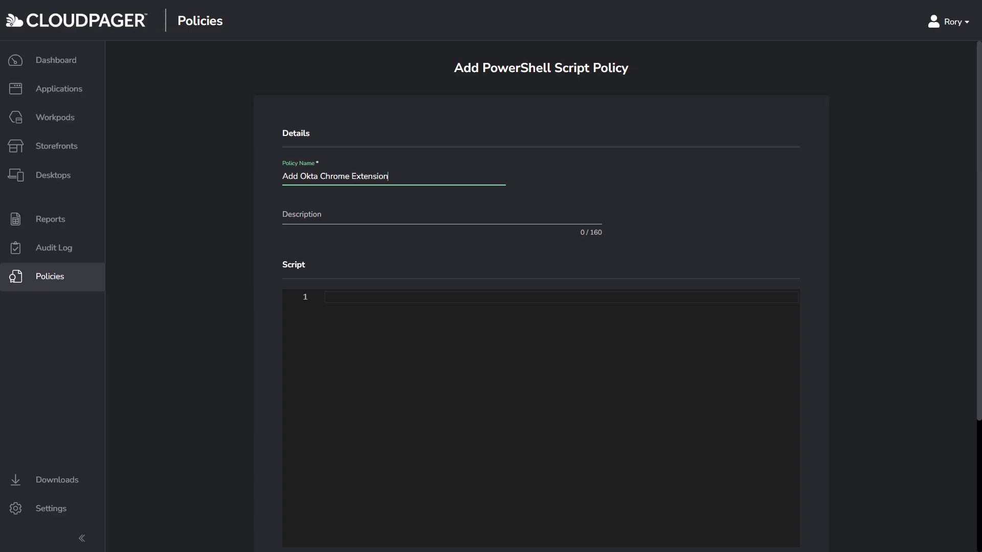
key(alt+Tab)
key(Tab)
text(Script to add Okta Chrome browser extension)
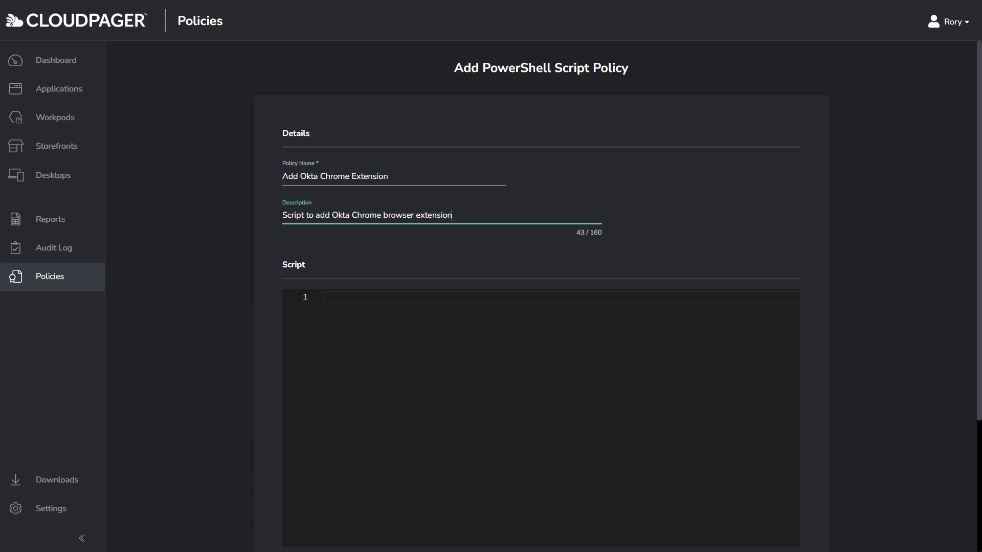
Paste the copied extension-install script into the policy's script editor and save the policy
key(alt+Tab)
click(556, 299)
key(ctrl+v)
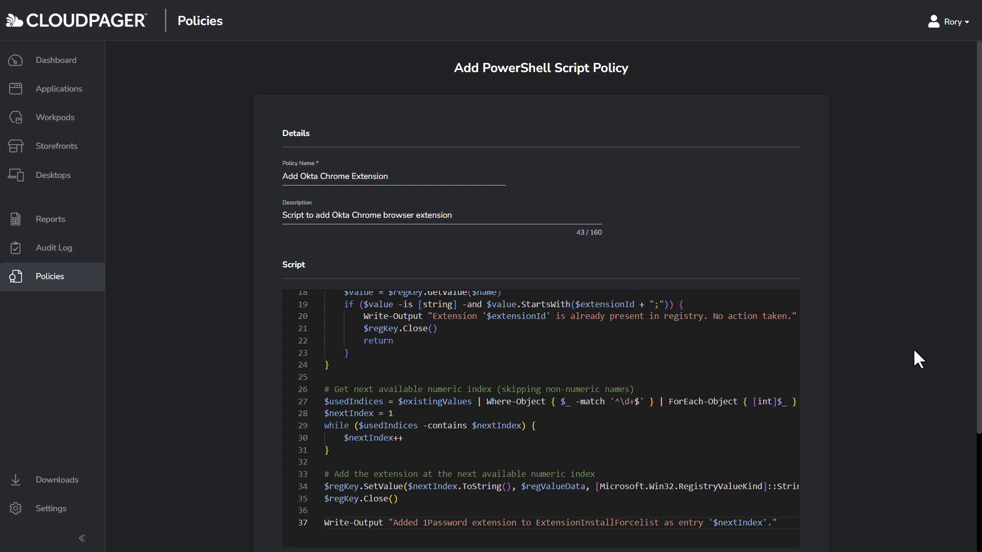
scroll(913, 348, down, 3)
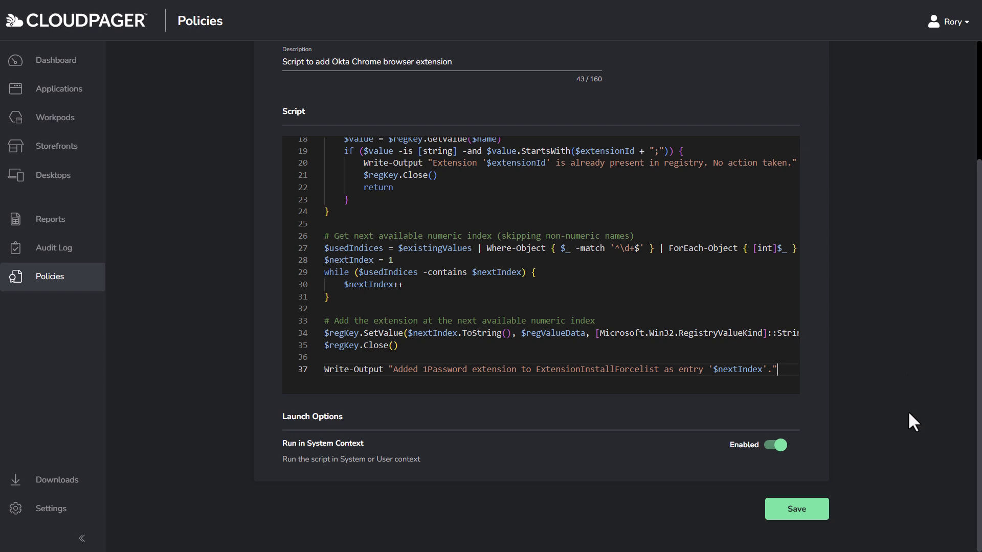
click(804, 511)
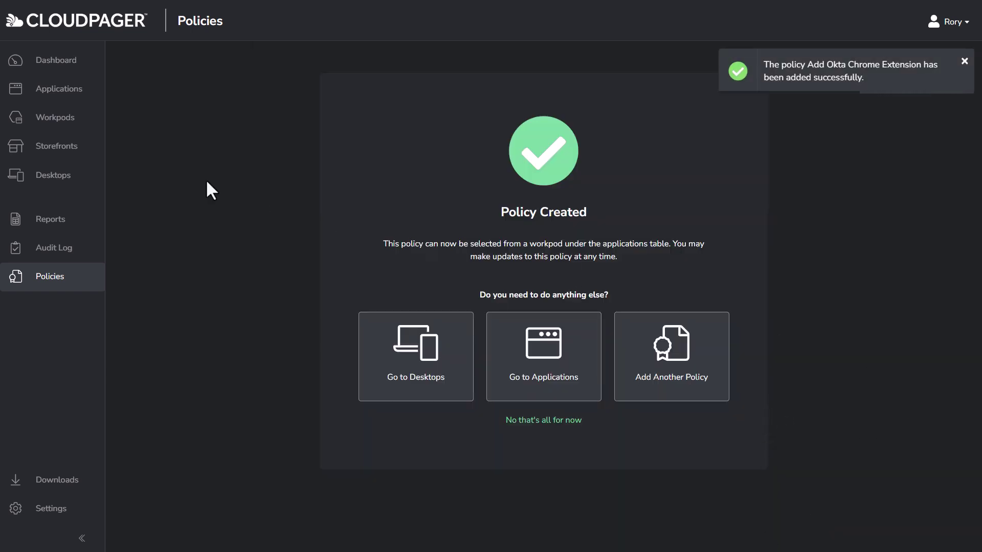
Create a workpod named "Media Team" with the description "Browser Apps for Media Team"
click(66, 121)
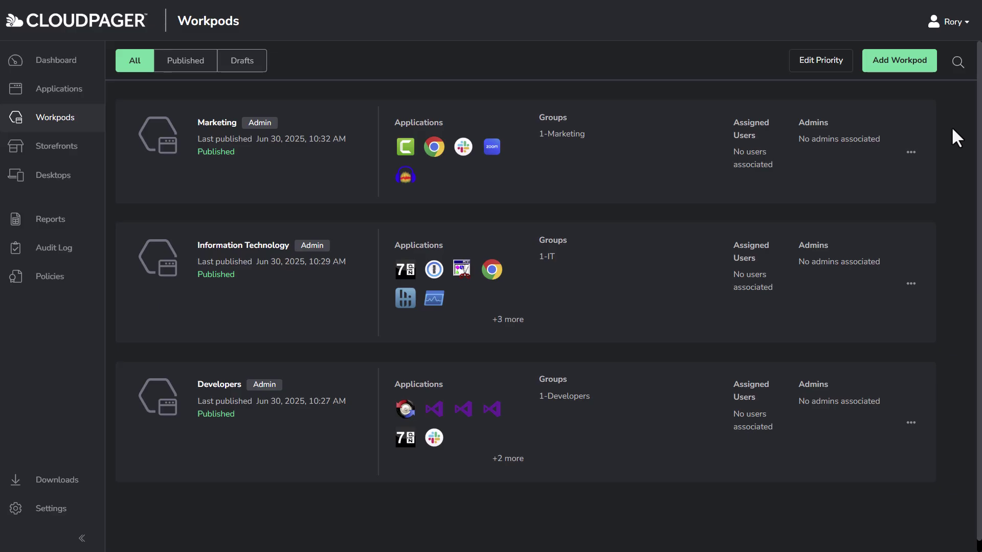
click(888, 72)
click(410, 197)
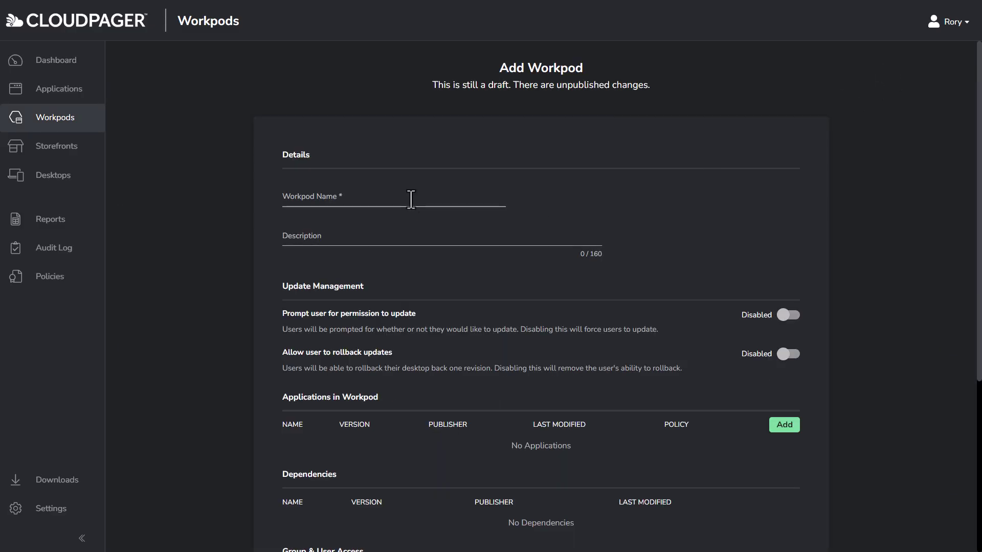
text(Media Team)
key(Tab)
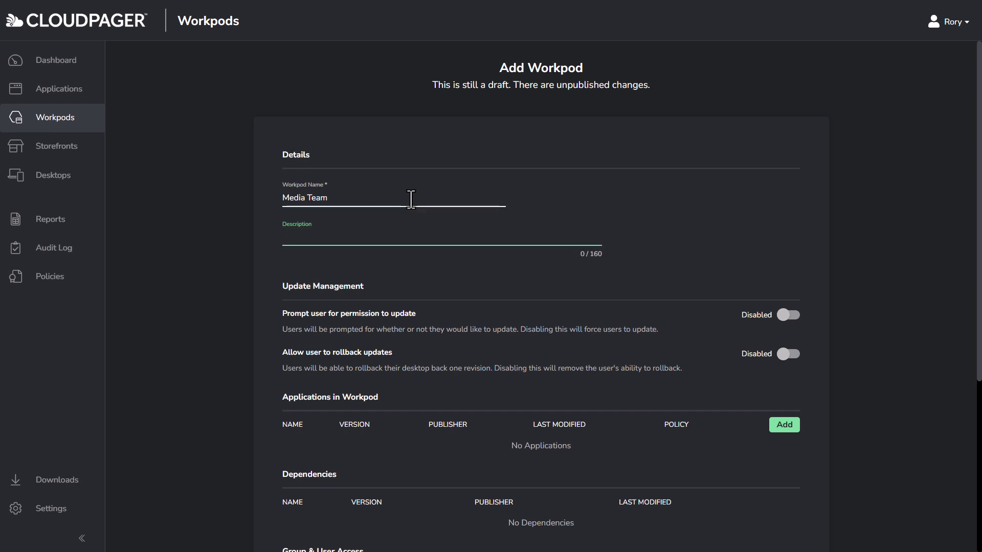
text(Browser Apps for Media Team)
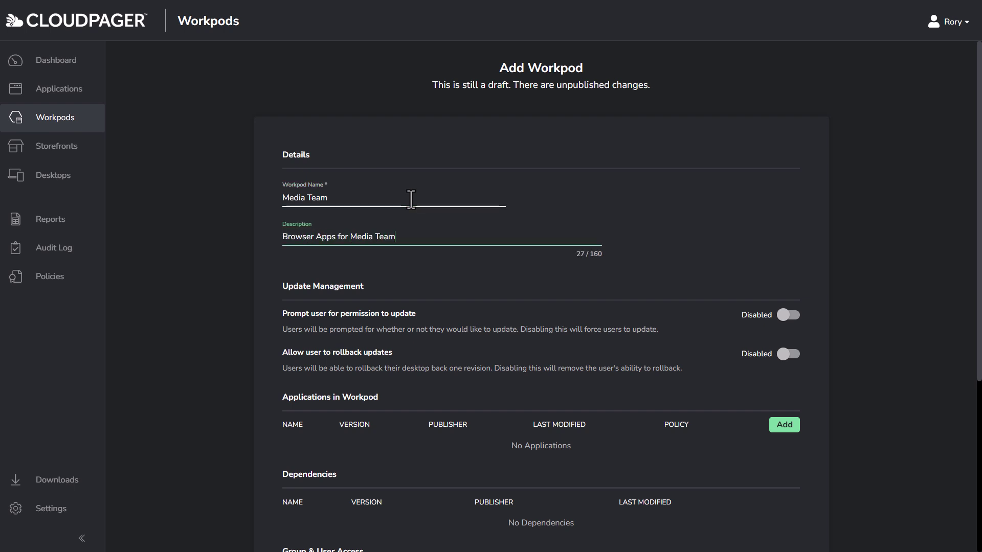
Add Firefox 127.0.2 and Google Chrome 137.0.7151.69 to the workpod's applications
scroll(907, 339, down, 3)
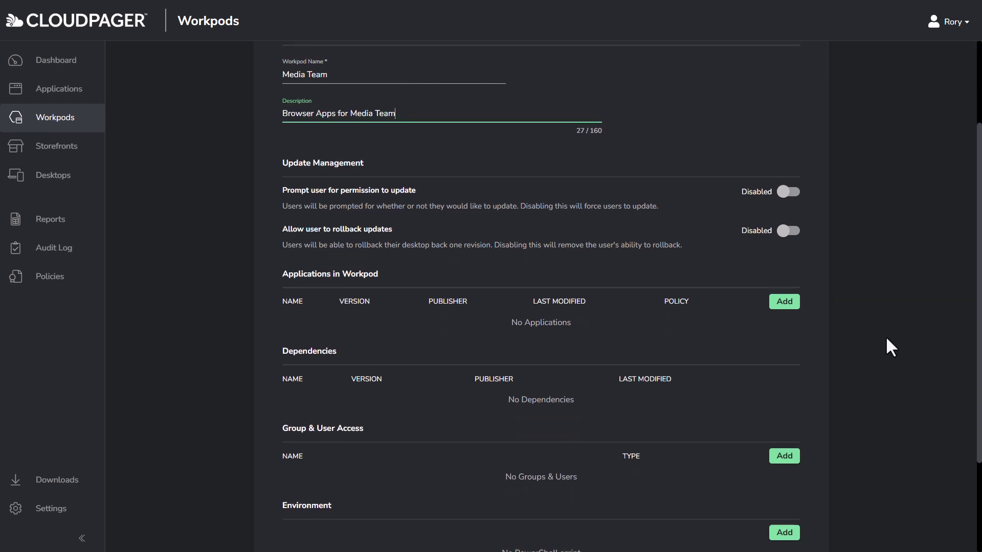
click(779, 301)
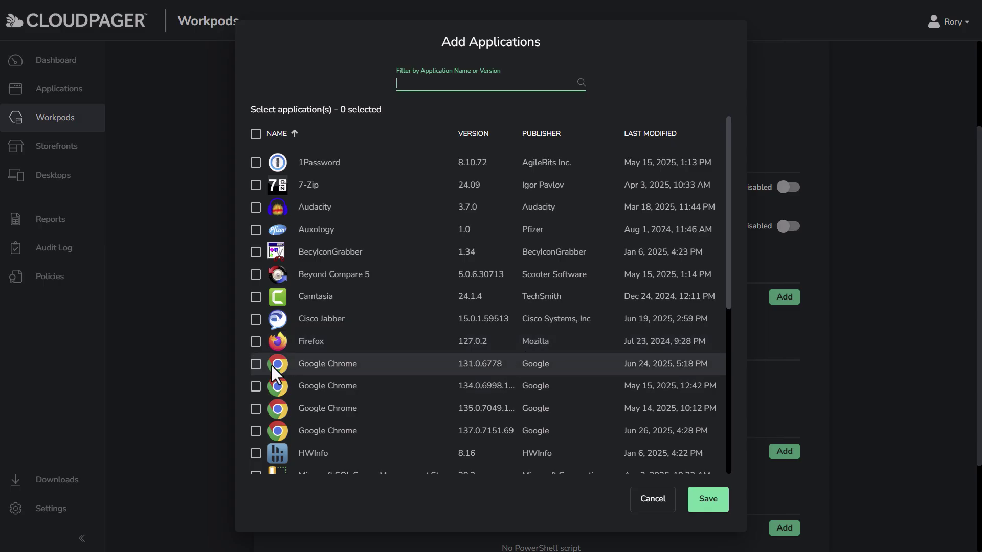
click(256, 342)
click(255, 432)
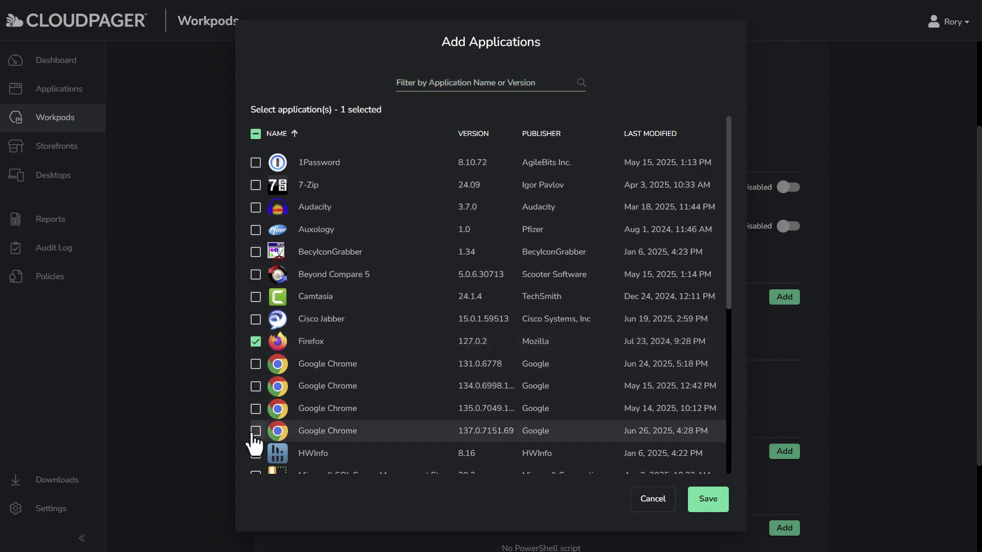
click(709, 507)
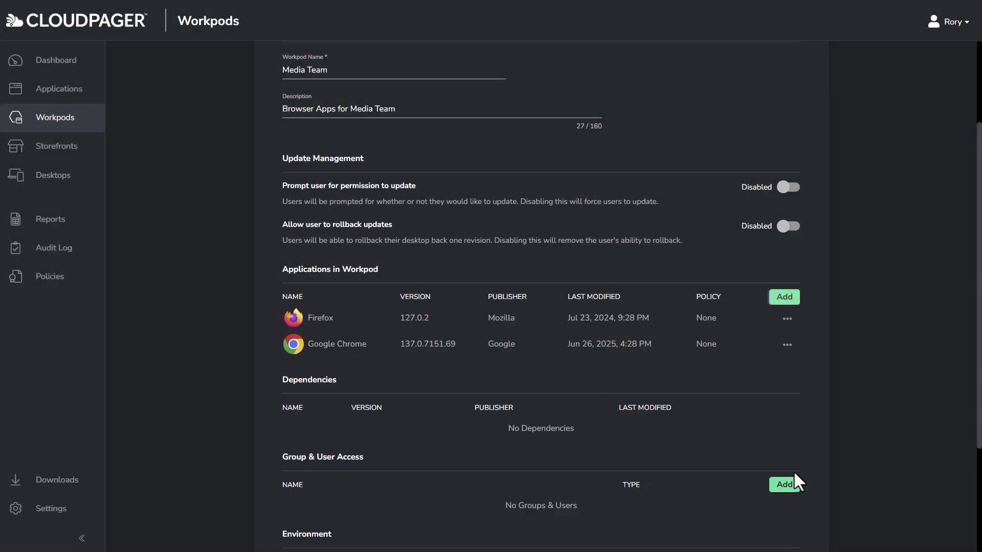
Give the 1-Media Team group access to the workpod
scroll(859, 443, down, 2)
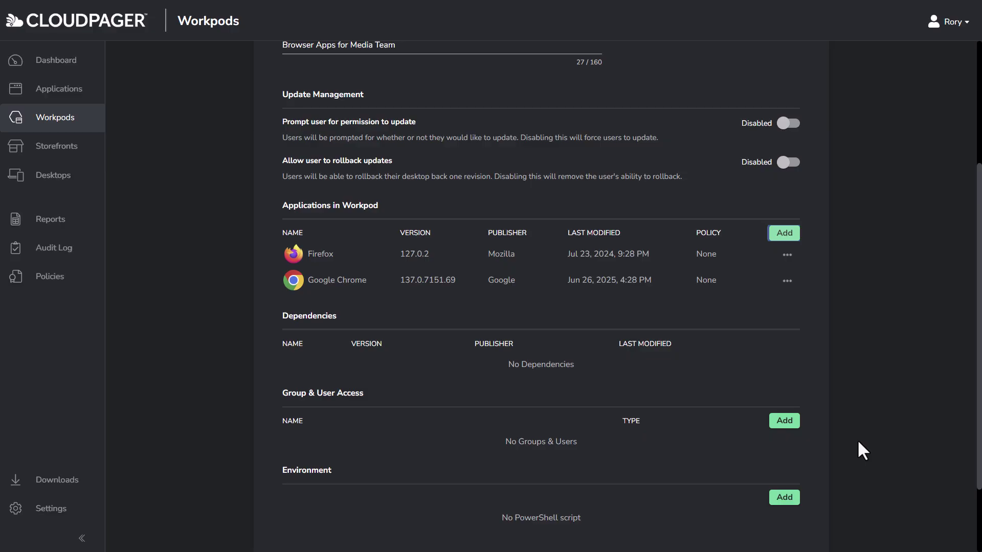
scroll(859, 441, down, 2)
click(790, 366)
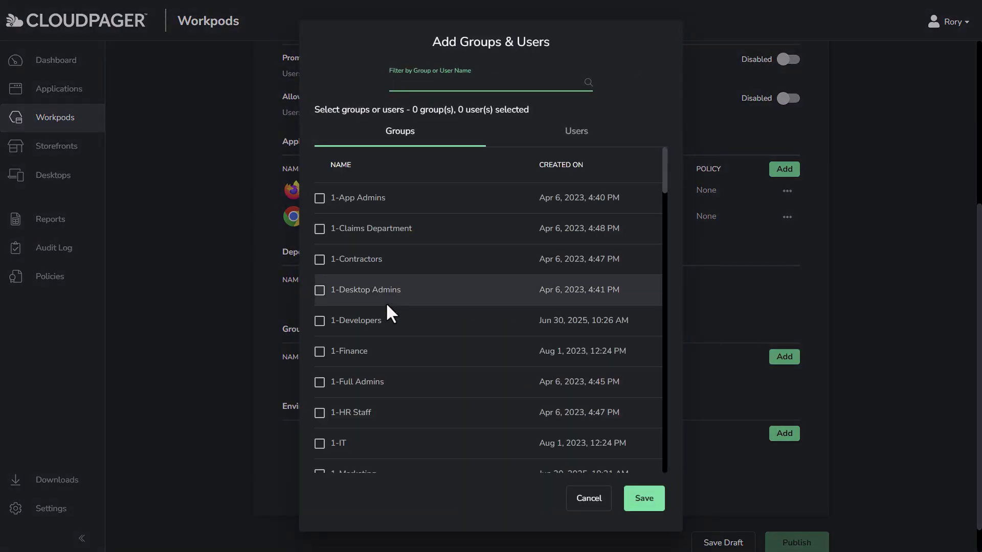
scroll(389, 307, down, 2)
click(320, 441)
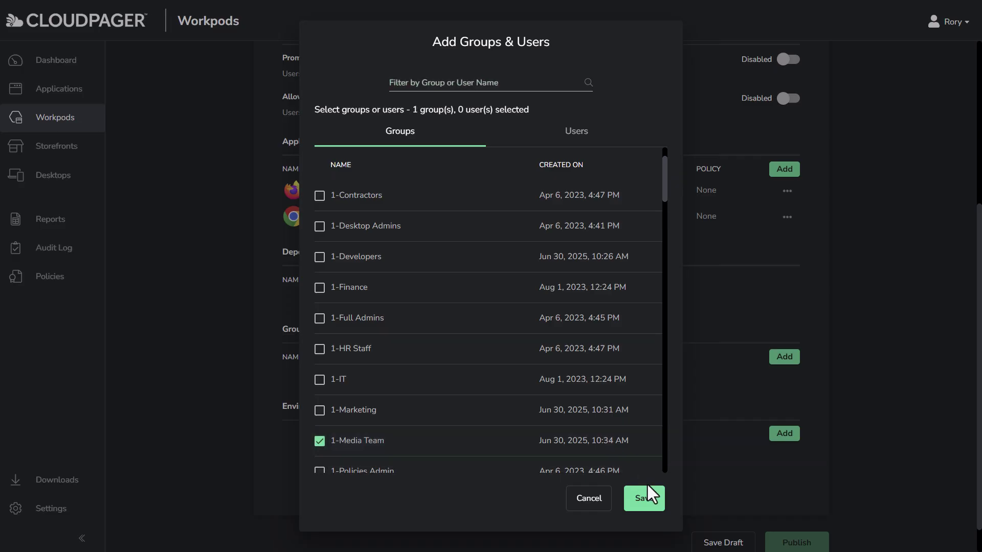
click(644, 498)
Publish the workpod with the comment "CHG00001 - New Media Team Workpod" and open Cloudpaging Player on the client desktop
scroll(889, 417, down, 1)
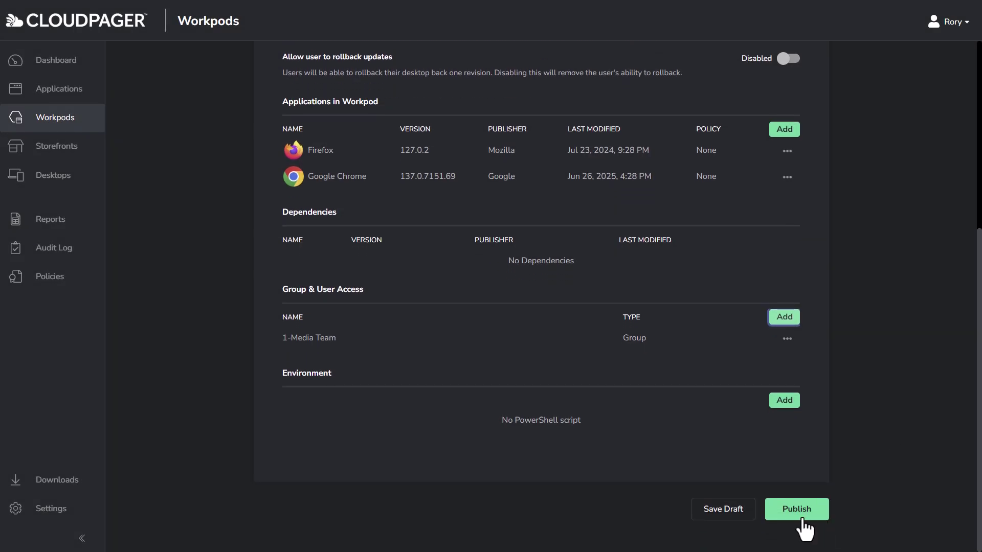
click(798, 511)
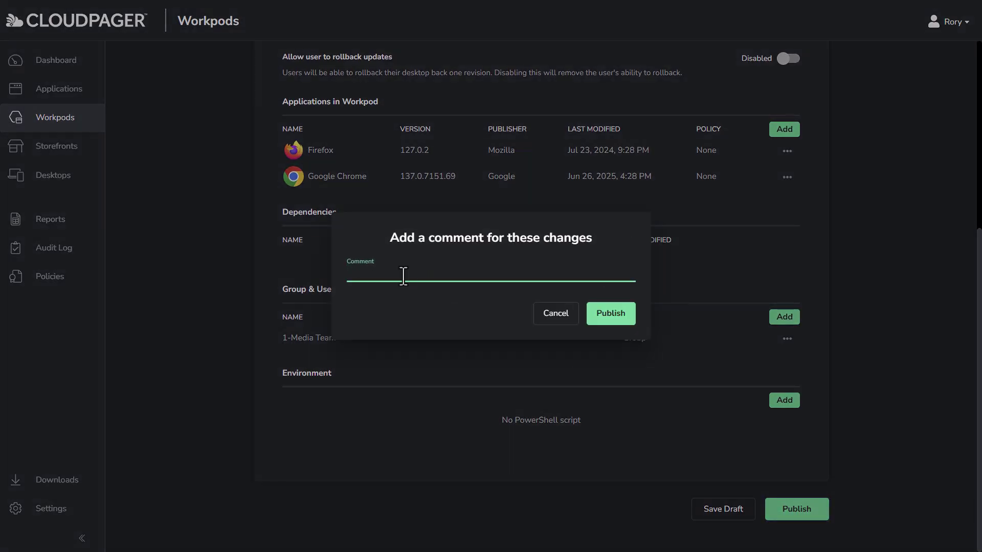
text(CHG00001 - New Media Team Workpod)
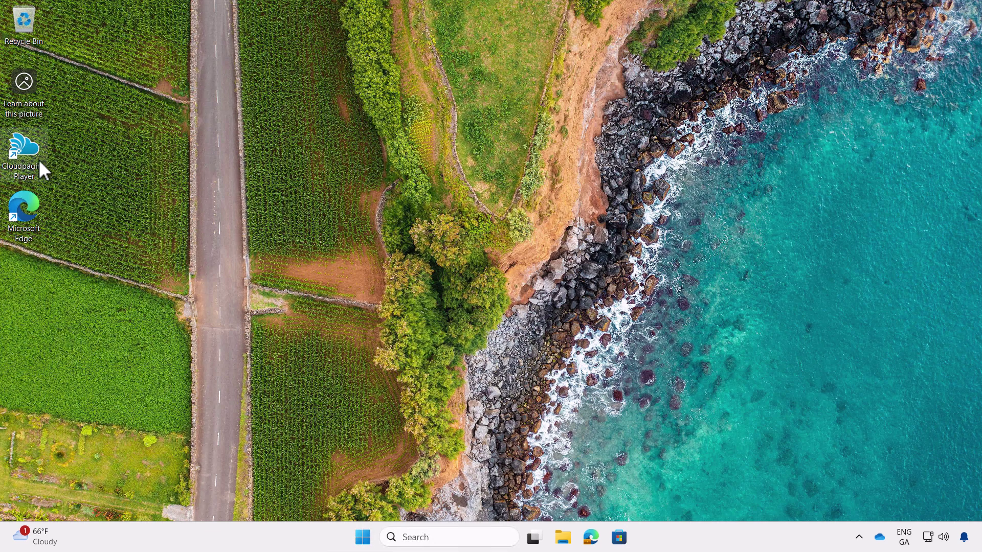
double_click(39, 162)
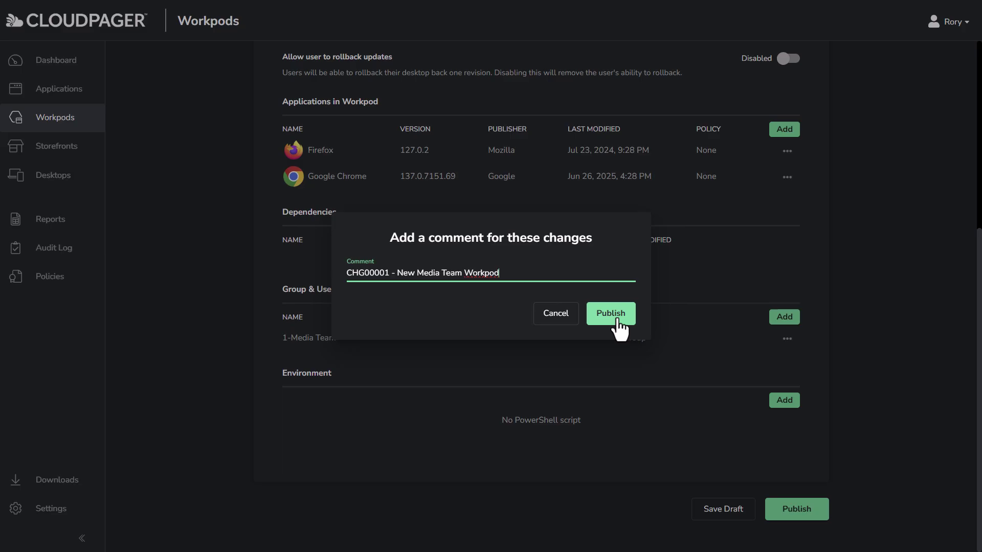
click(614, 315)
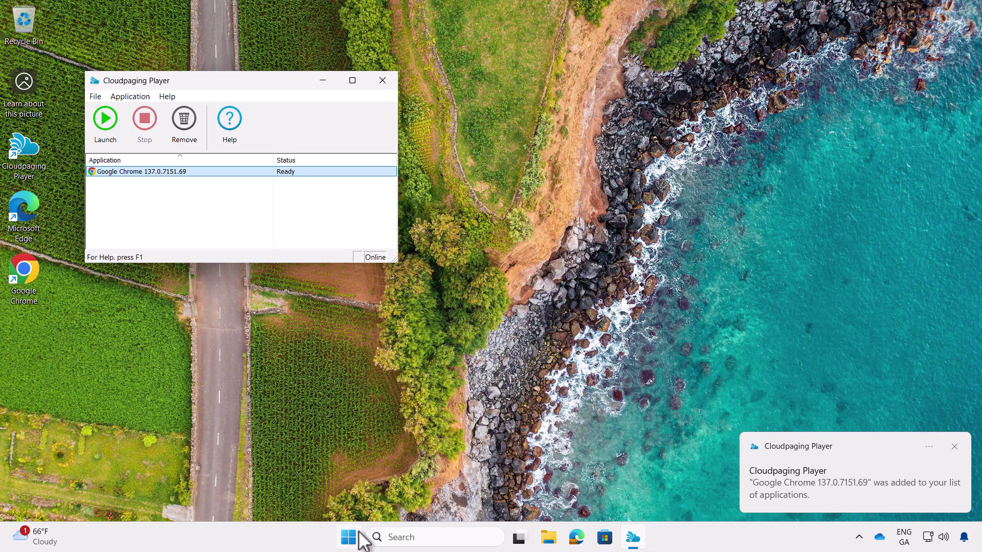
Check the client desktop's list of all installed apps for Mozilla Firefox
click(460, 424)
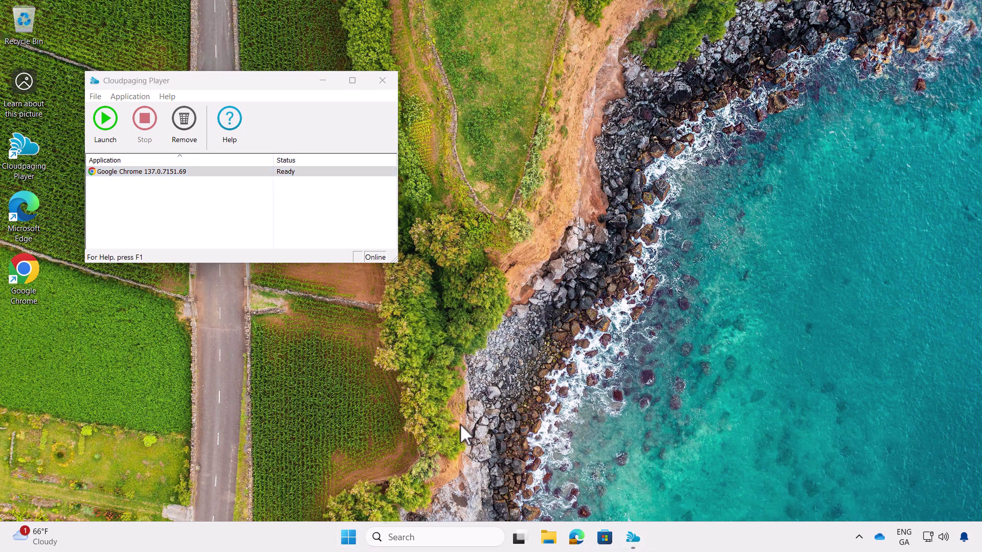
click(348, 537)
click(650, 125)
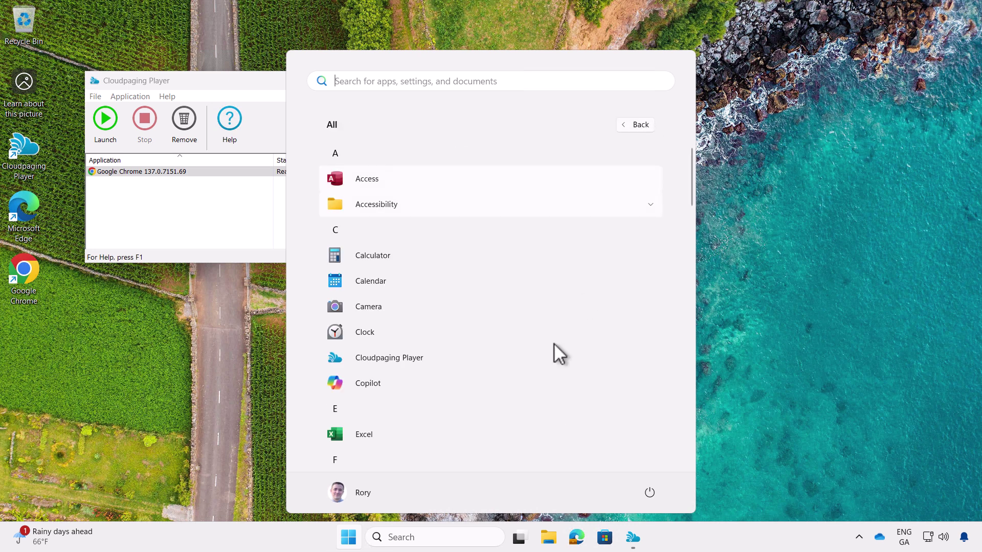
scroll(556, 338, down, 10)
scroll(558, 332, down, 2)
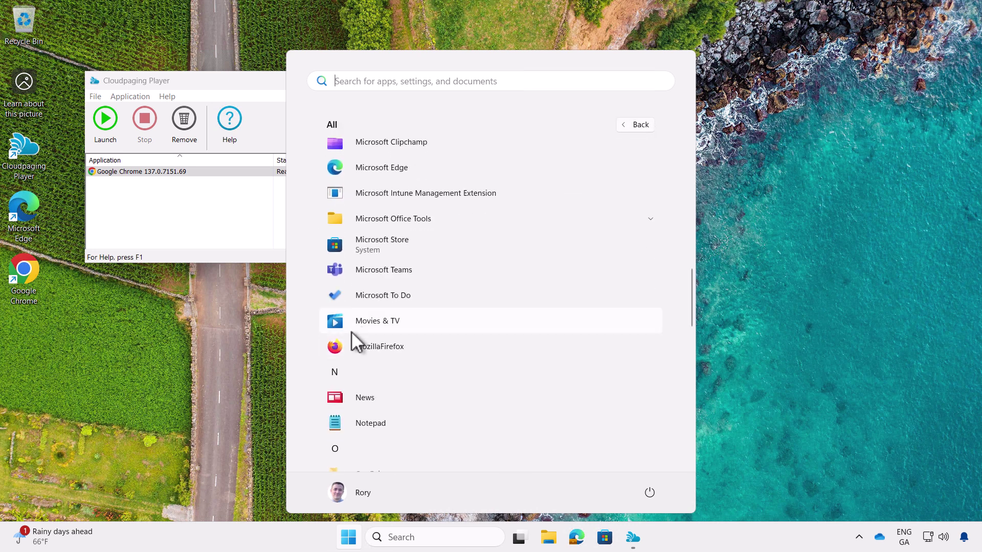
click(875, 318)
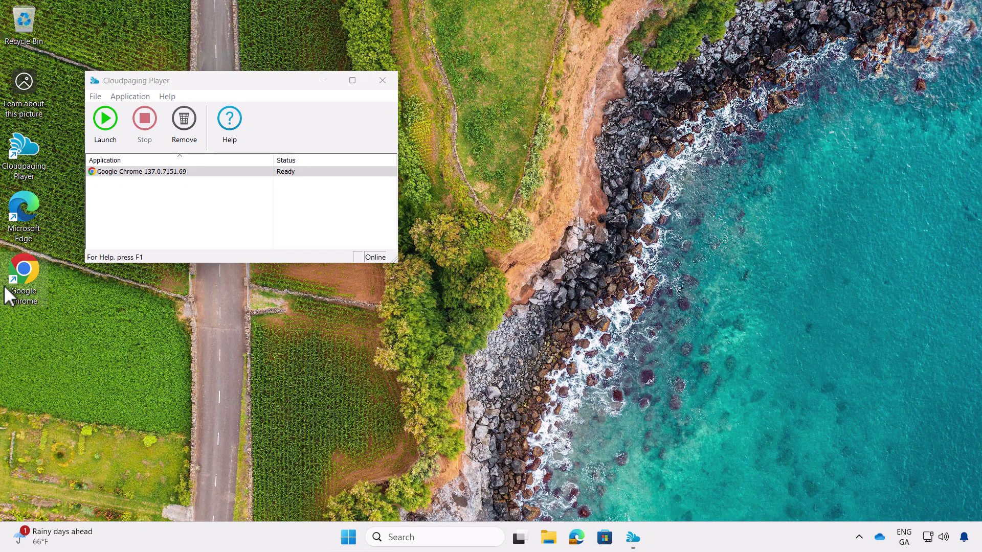
Launch Google Chrome on the client desktop, examine its installed extensions, and close the browser
double_click(31, 274)
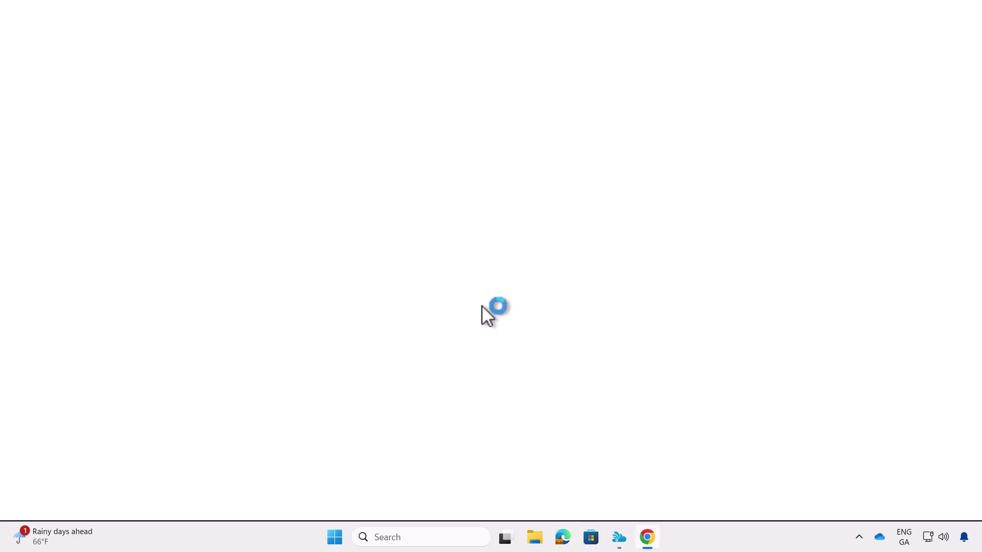
click(428, 297)
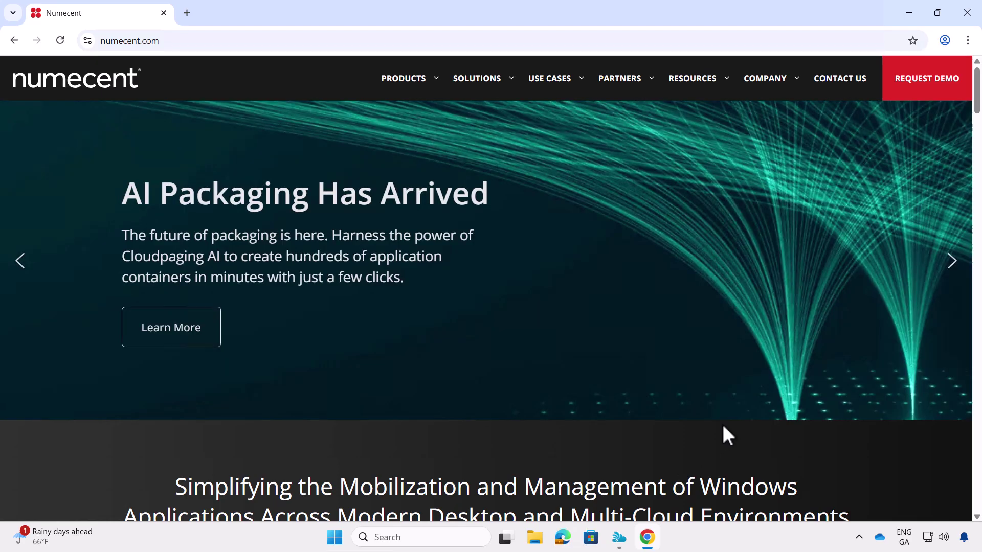
click(971, 41)
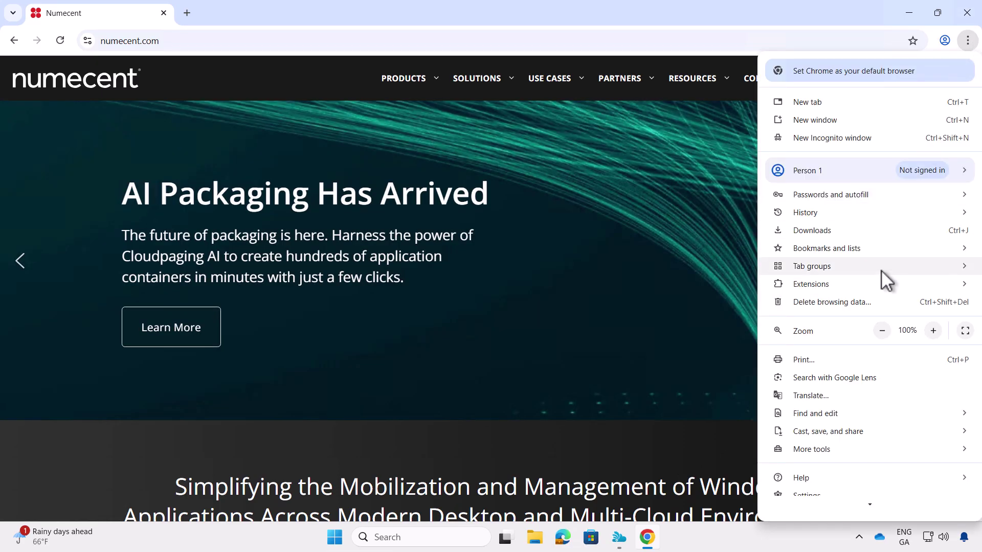
mouse_move(846, 289)
click(712, 288)
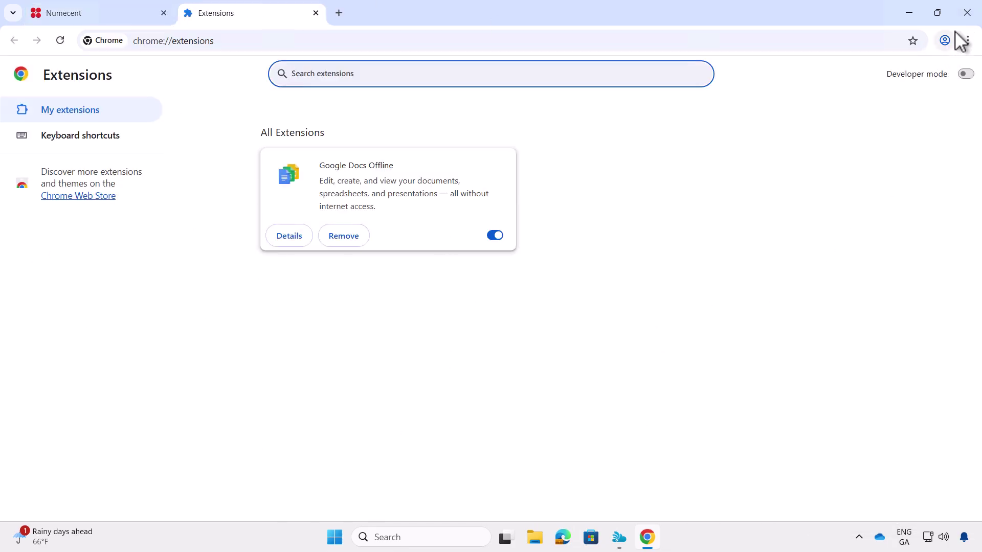
click(966, 14)
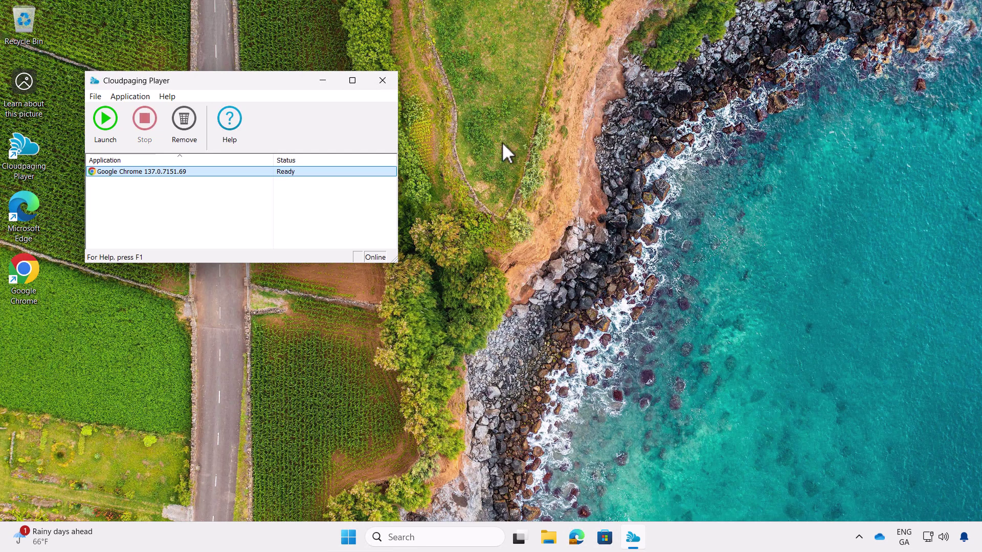
Switch to Cloudpager and add the Add Okta Chrome Extension script policy to the Media Team workpod's environment
click(375, 10)
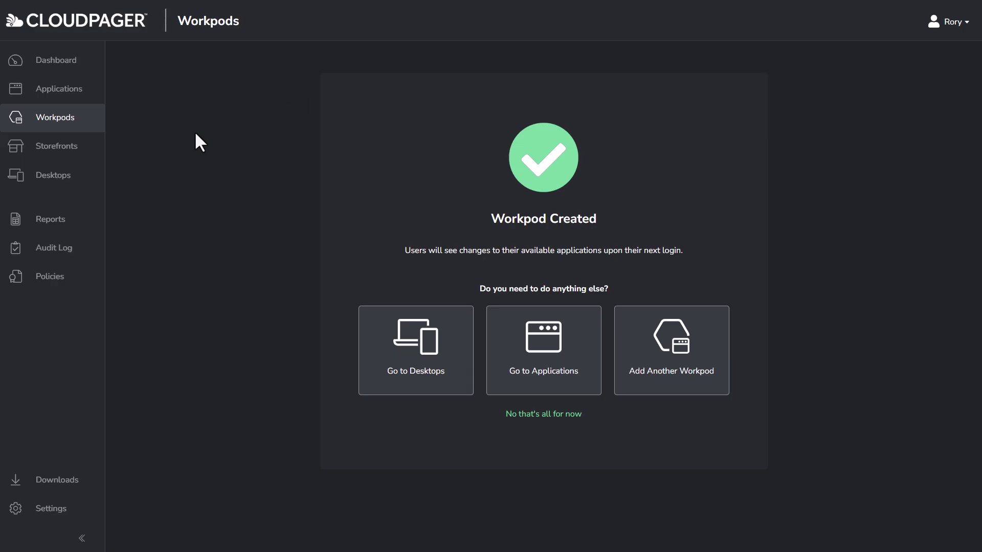
click(71, 122)
click(657, 168)
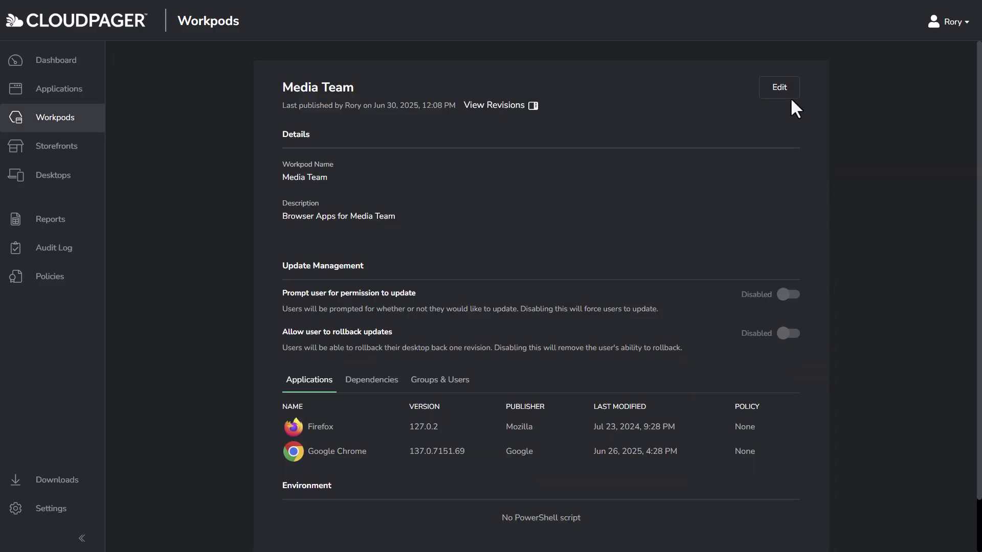
click(788, 96)
scroll(849, 348, down, 3)
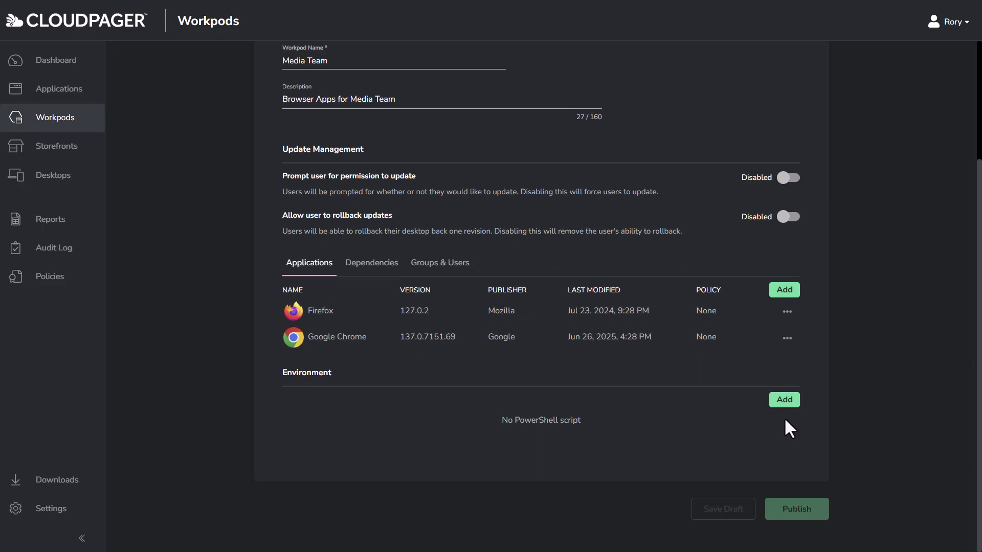
click(784, 400)
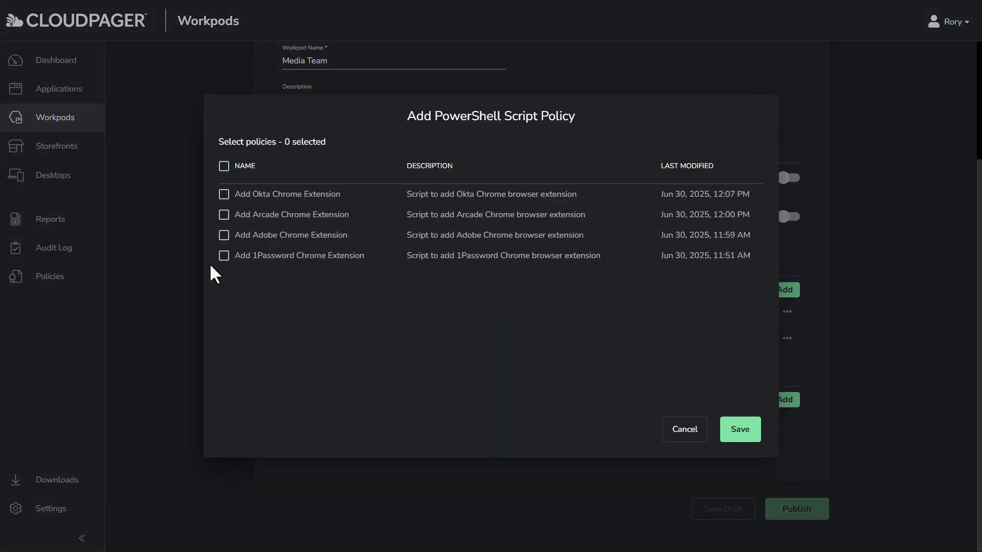
click(224, 195)
click(744, 434)
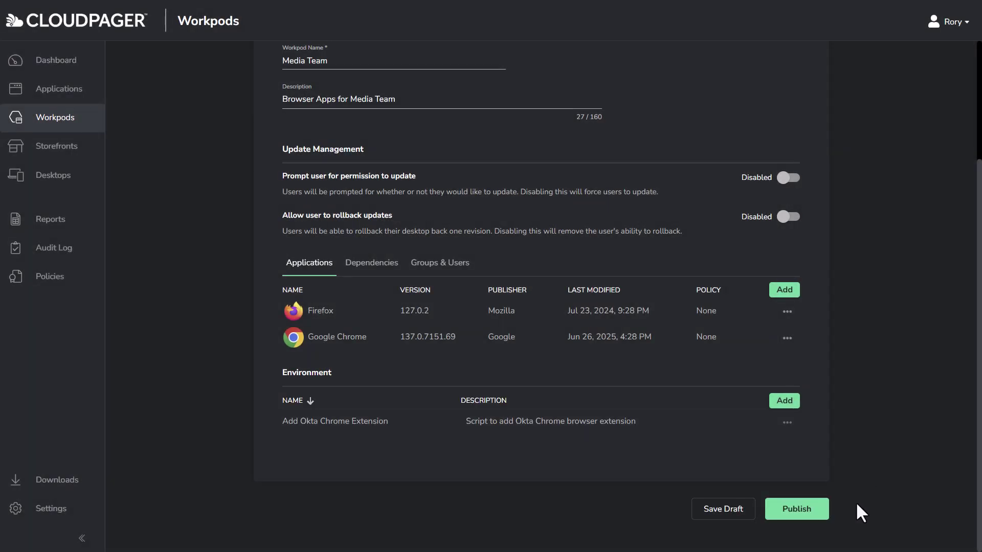
Publish the Media Team workpod with the comment "CHG00002 - Published Okta Chrome Extension Script Policy"
click(802, 511)
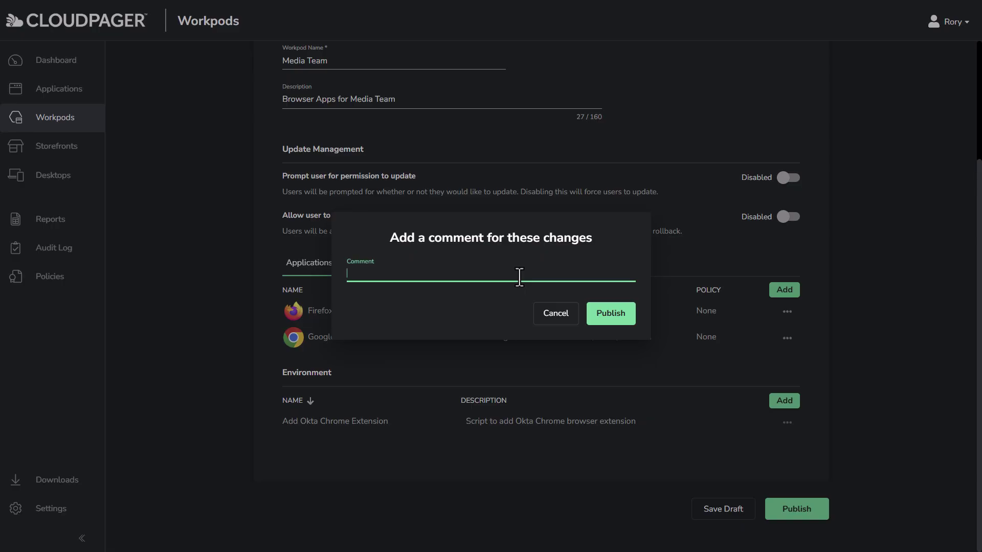
text(CHG00002 - Published Okta Chrome Extension Script Policy)
key(Return)
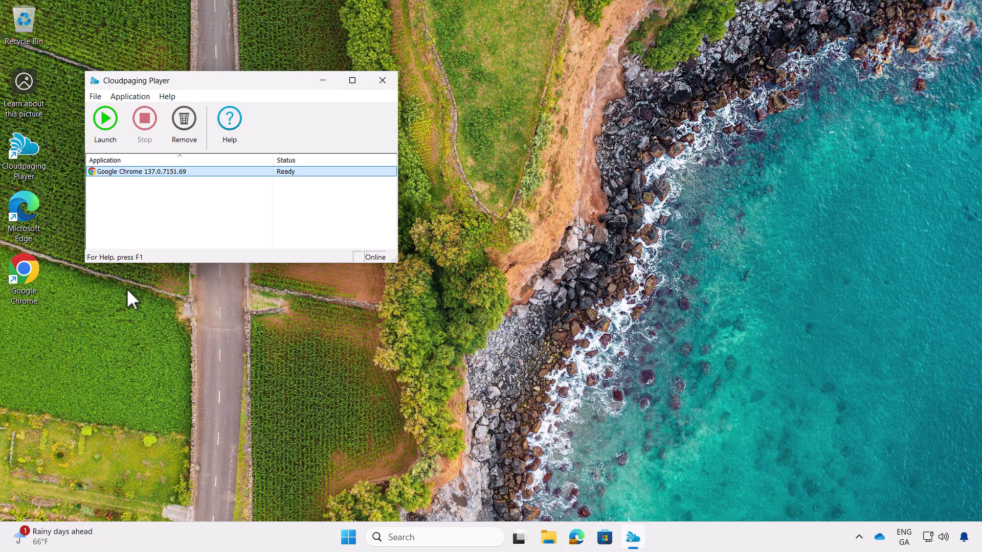
Launch Google Chrome on the client desktop, check its extensions for the Okta Browser Plugin, and close the browser
double_click(36, 278)
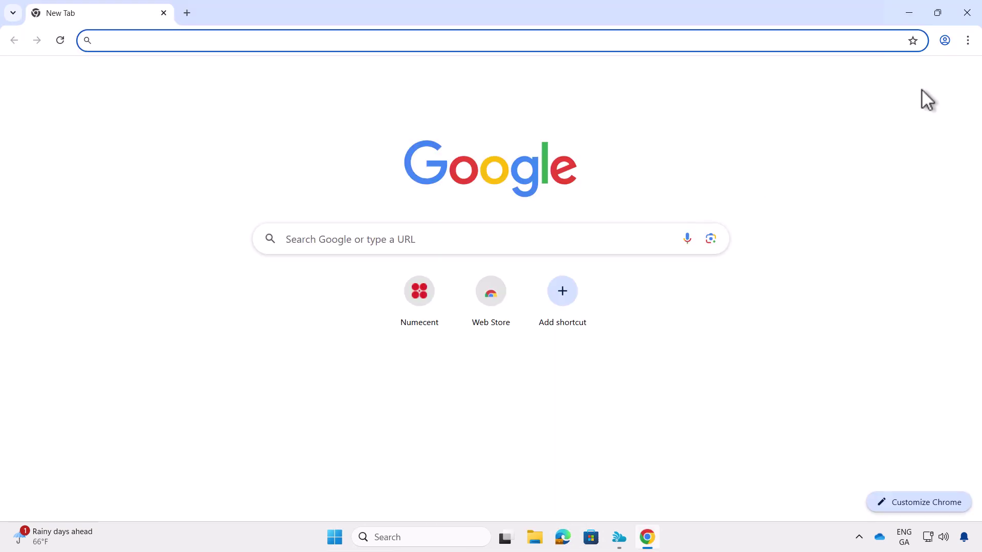
click(967, 44)
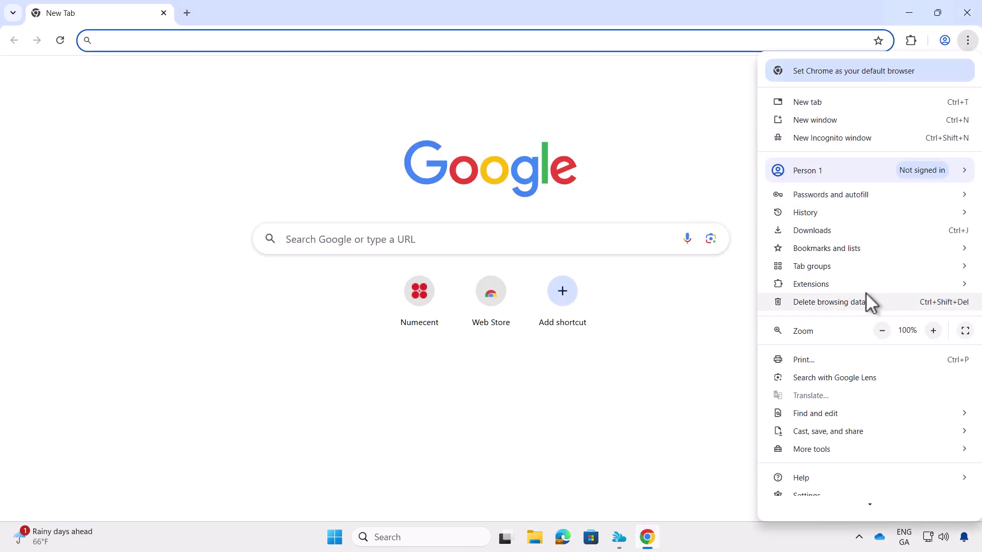
mouse_move(864, 289)
click(682, 284)
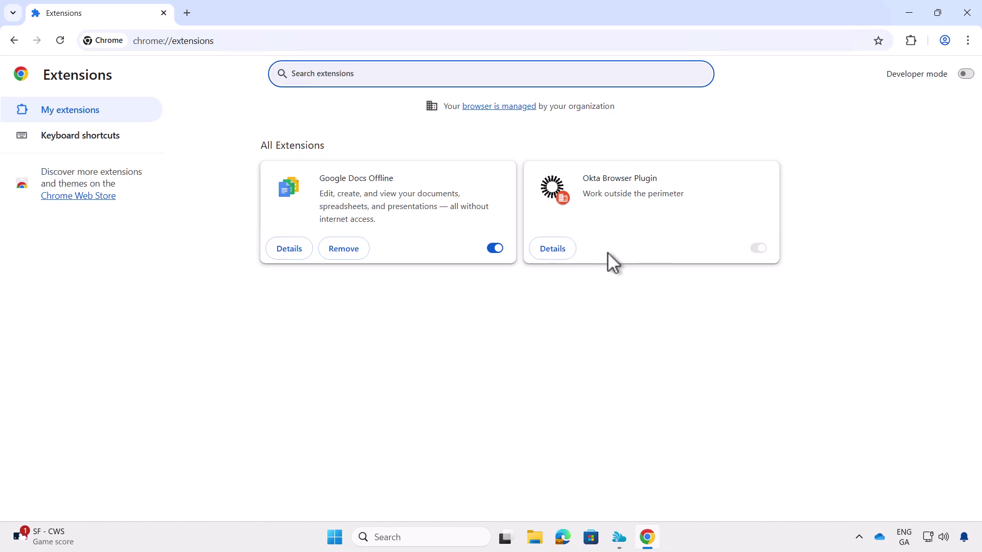
click(910, 43)
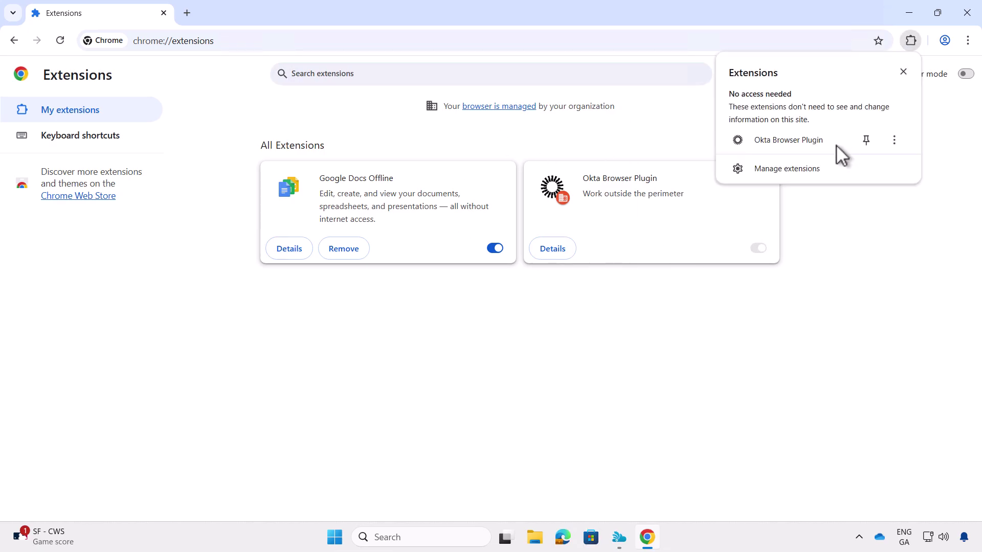
click(850, 275)
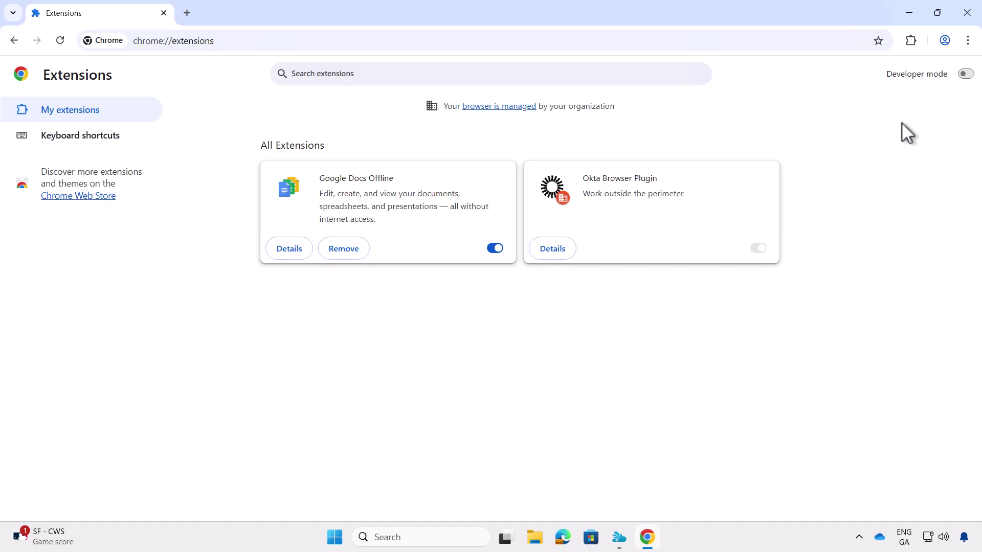
click(961, 10)
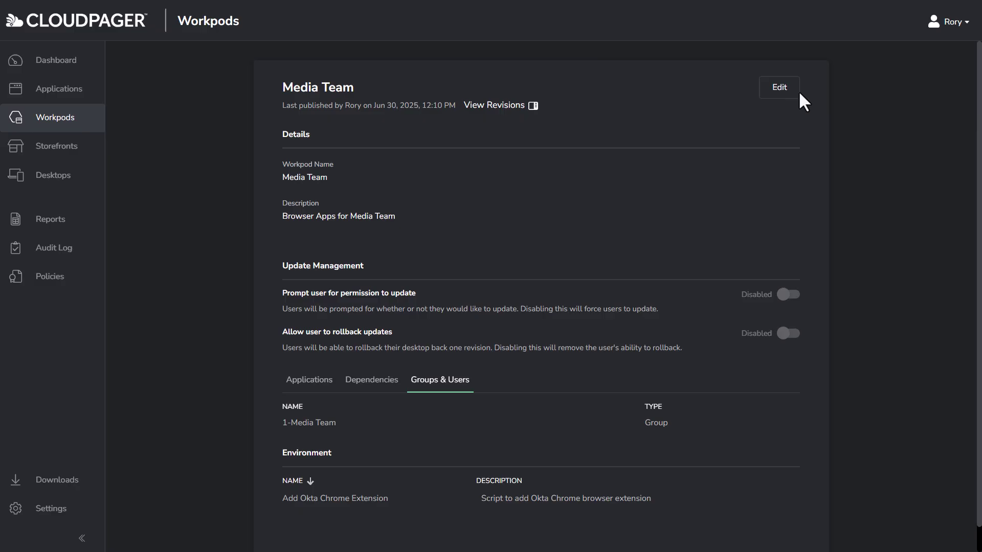
click(799, 91)
scroll(825, 402, down, 3)
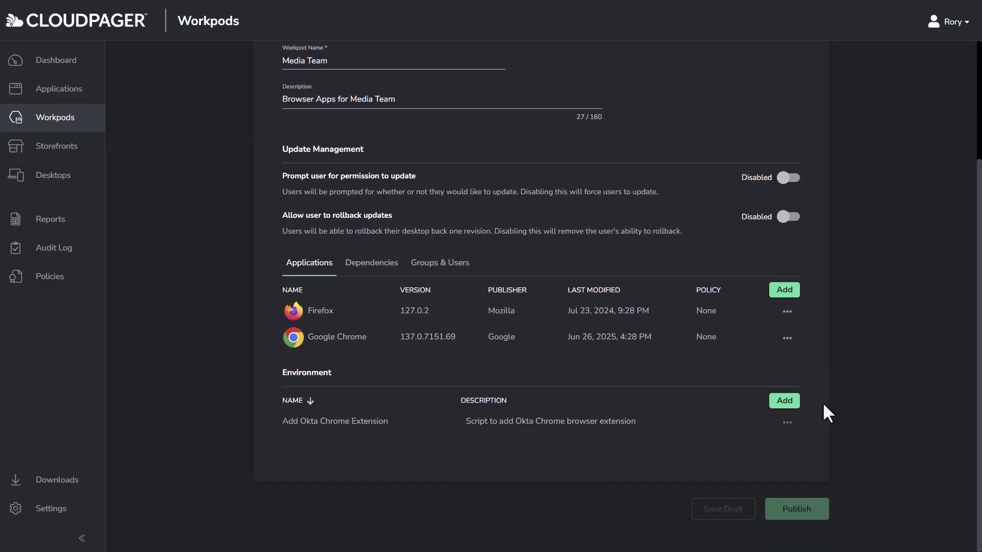
scroll(818, 407, up, 3)
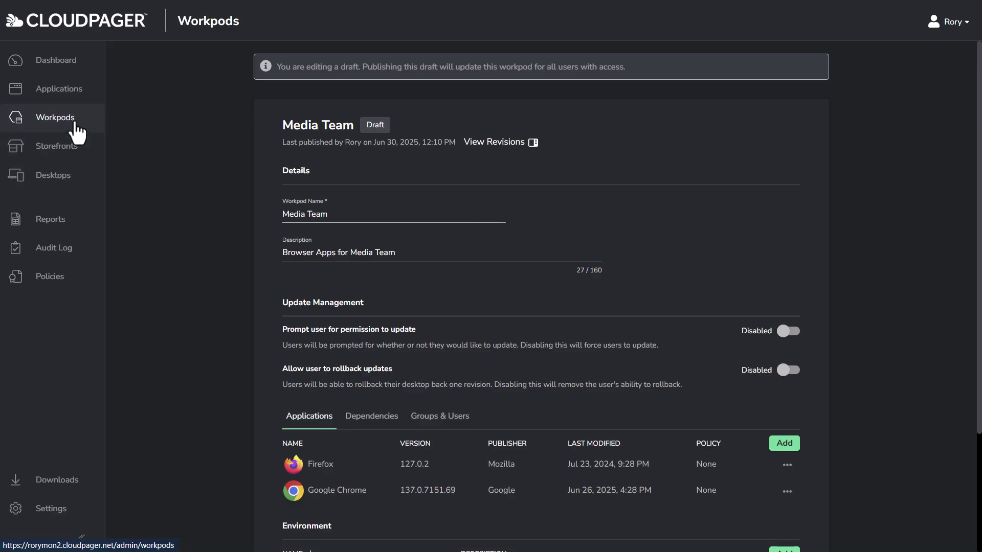
Edit the Marketing workpod and add the Add Arcade Chrome Extension script policy to its environment
click(97, 118)
click(501, 266)
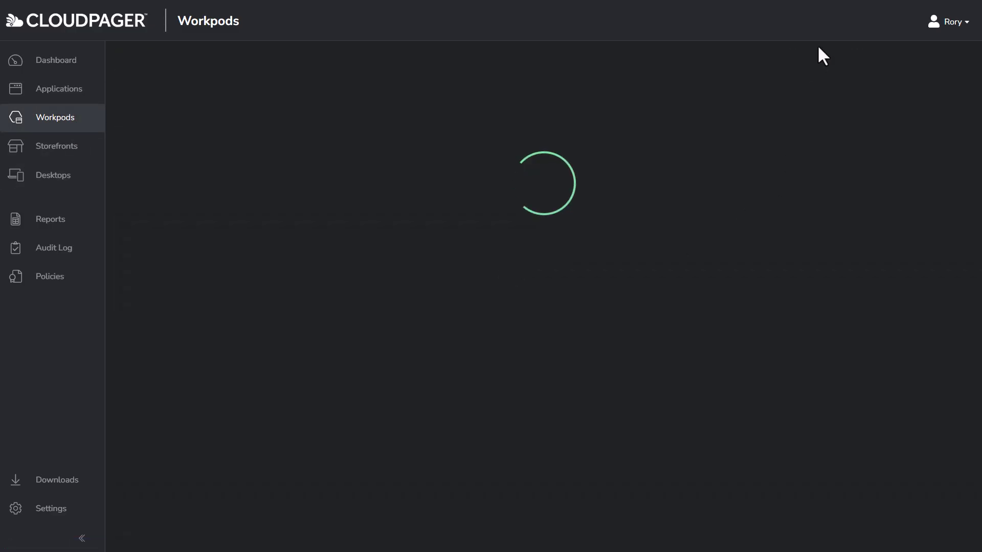
click(786, 87)
scroll(785, 409, down, 3)
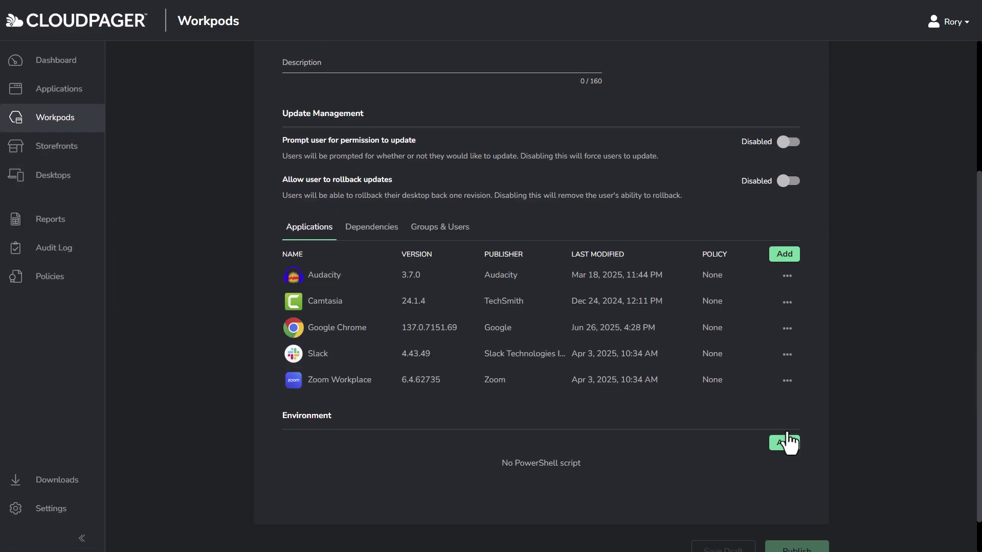
click(784, 441)
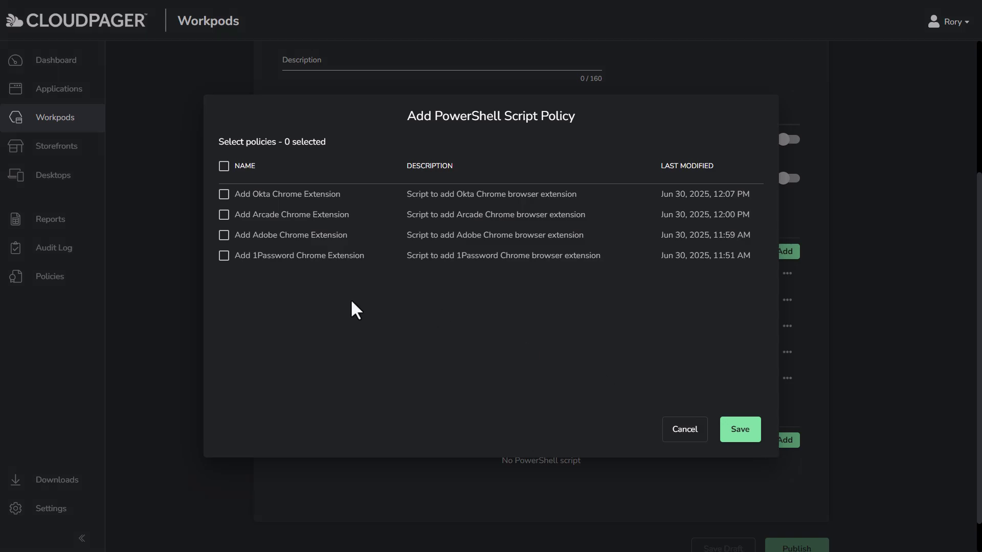
click(224, 225)
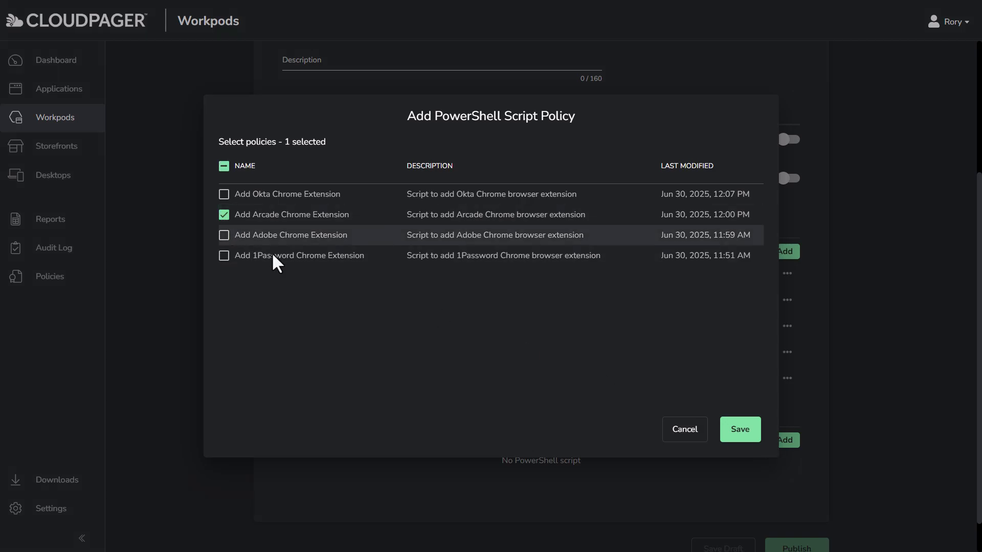
click(745, 435)
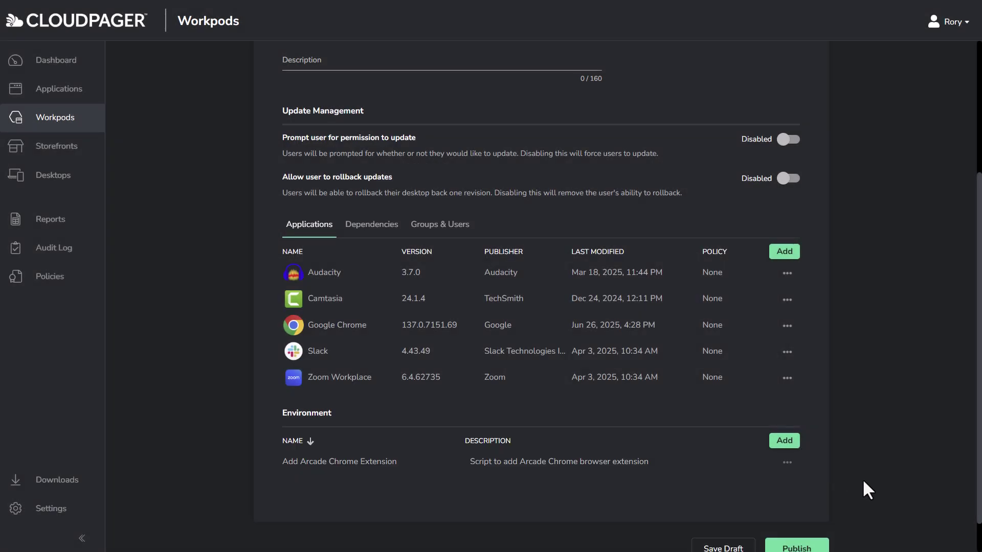
Publish the Marketing workpod with the comment "CHG00003 - Published Arcade Chrome Extension Policy Script", copying the comment text for reuse
scroll(862, 479, down, 2)
click(797, 509)
click(478, 275)
text(CHG0)
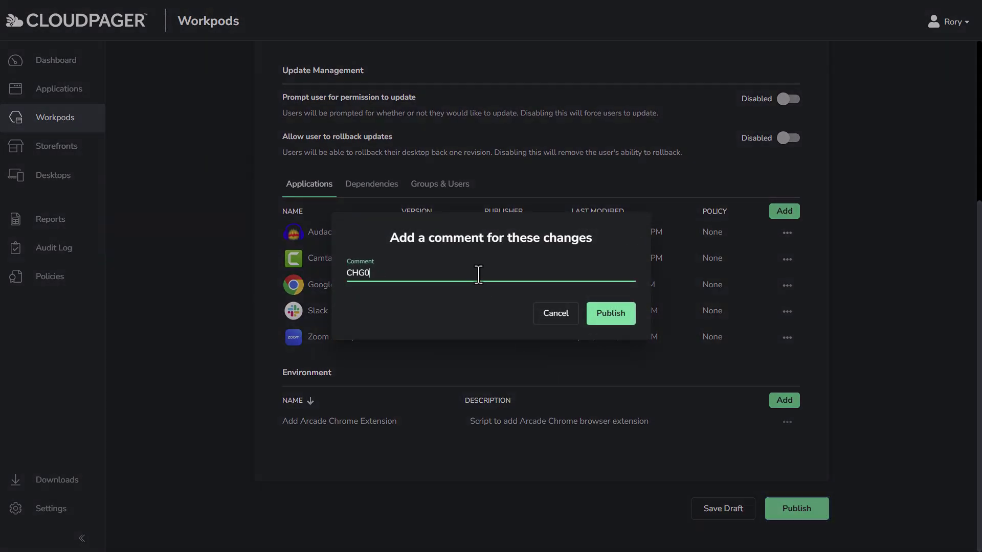
text(0003 - Published Arcade Chrome Extension Policy Script)
key(ctrl+a)
key(ctrl+c)
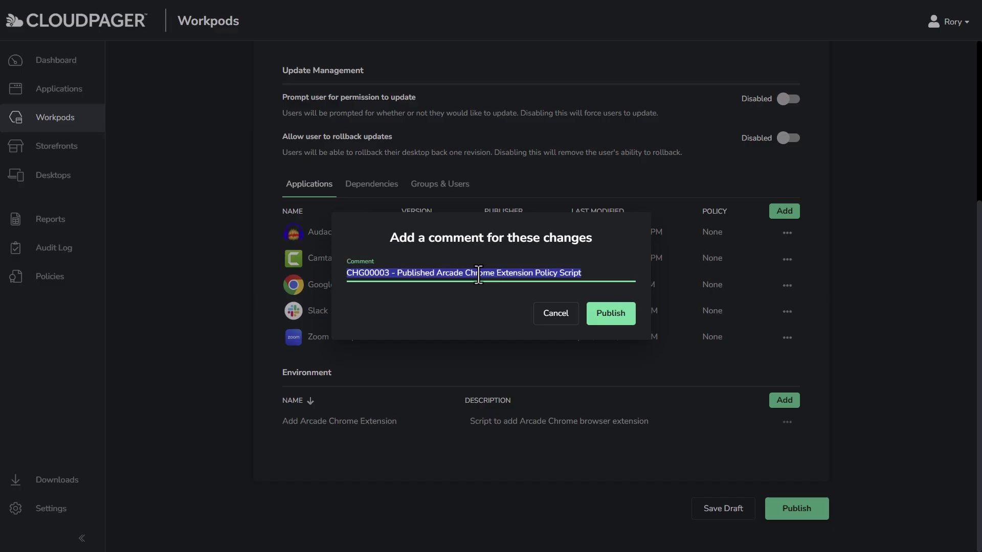
key(Return)
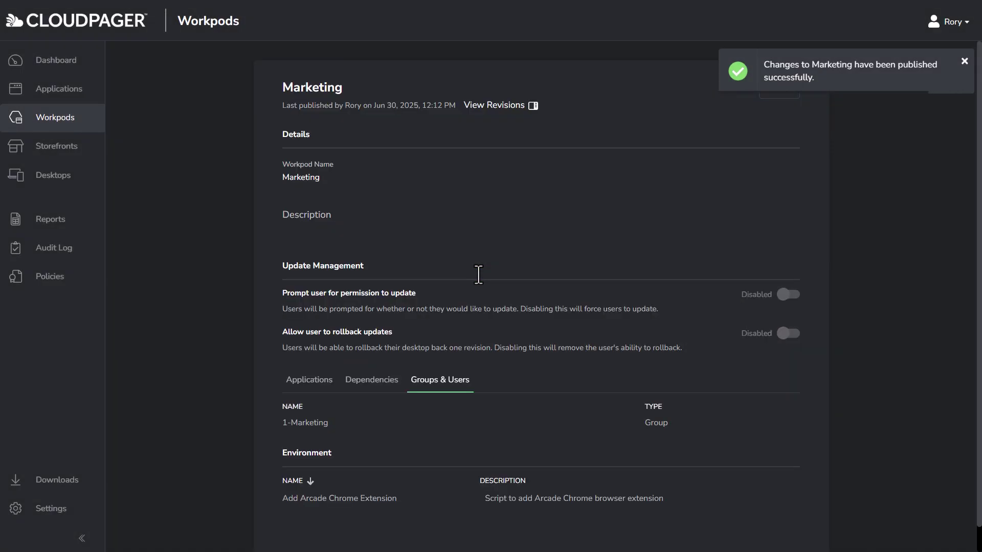
Edit the Media Team workpod and add the Arcade and 1Password Chrome Extension script policies to its environment
click(77, 123)
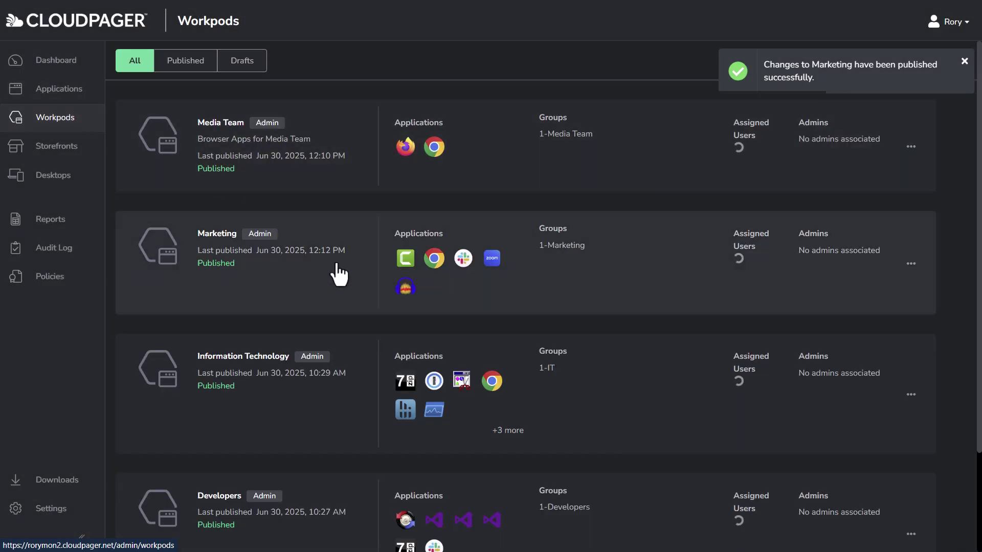
click(384, 132)
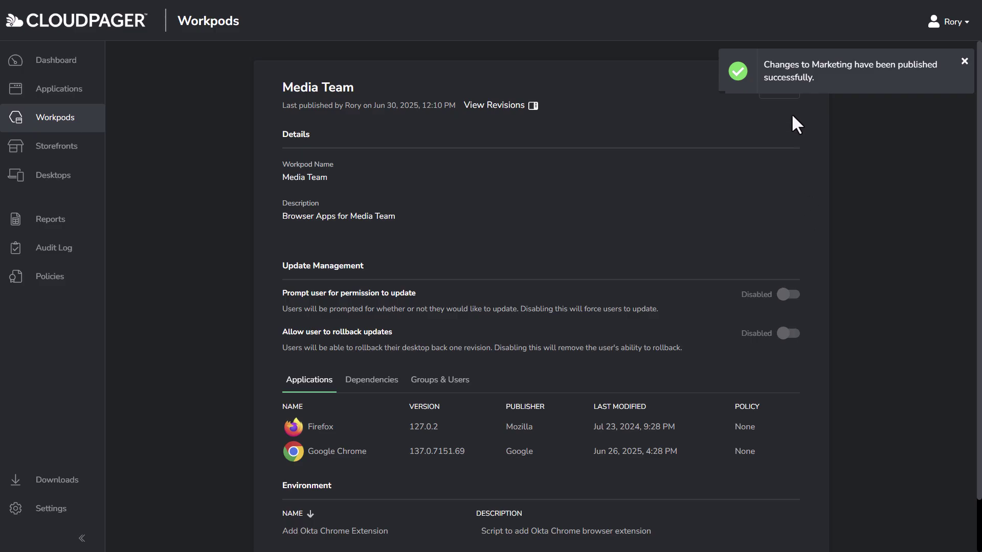
click(790, 95)
scroll(778, 317, down, 3)
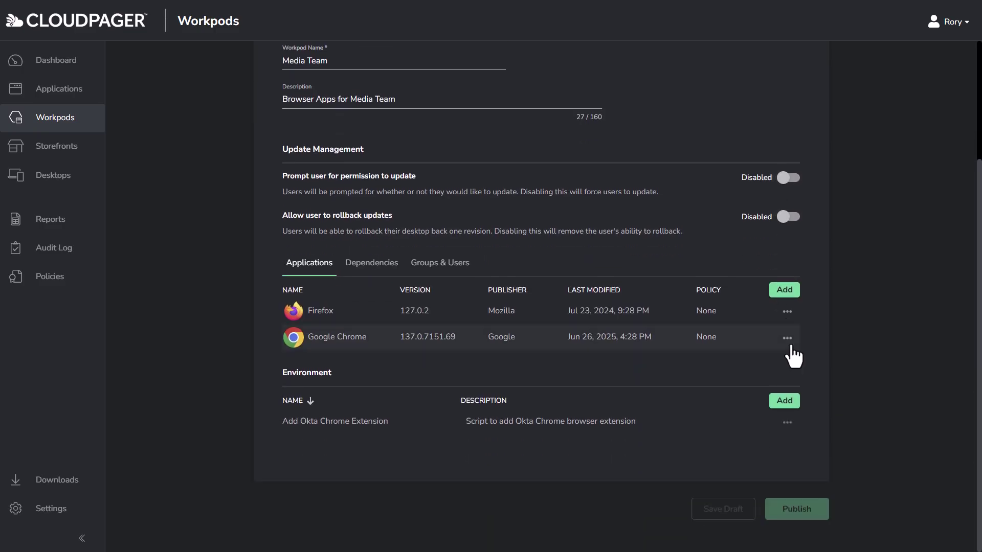
click(794, 403)
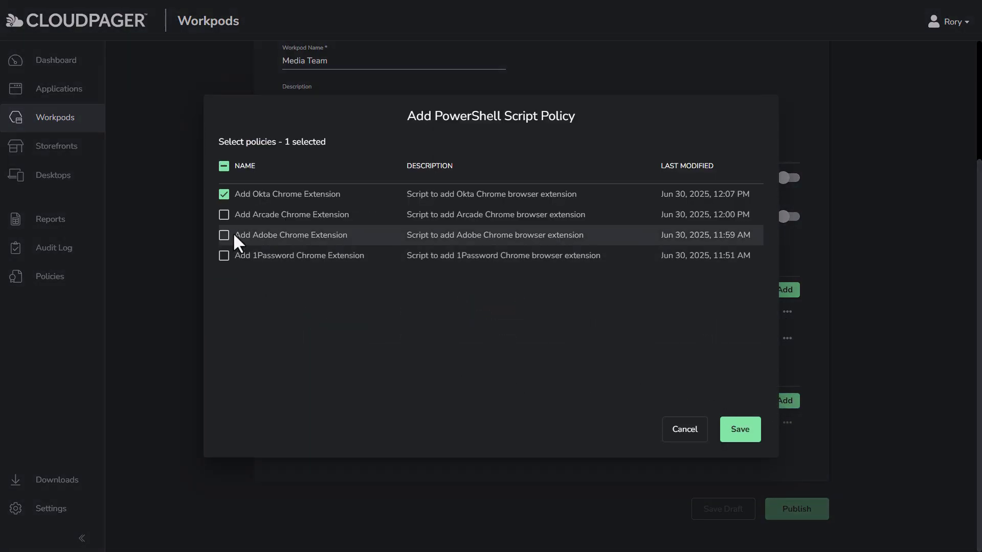
click(223, 215)
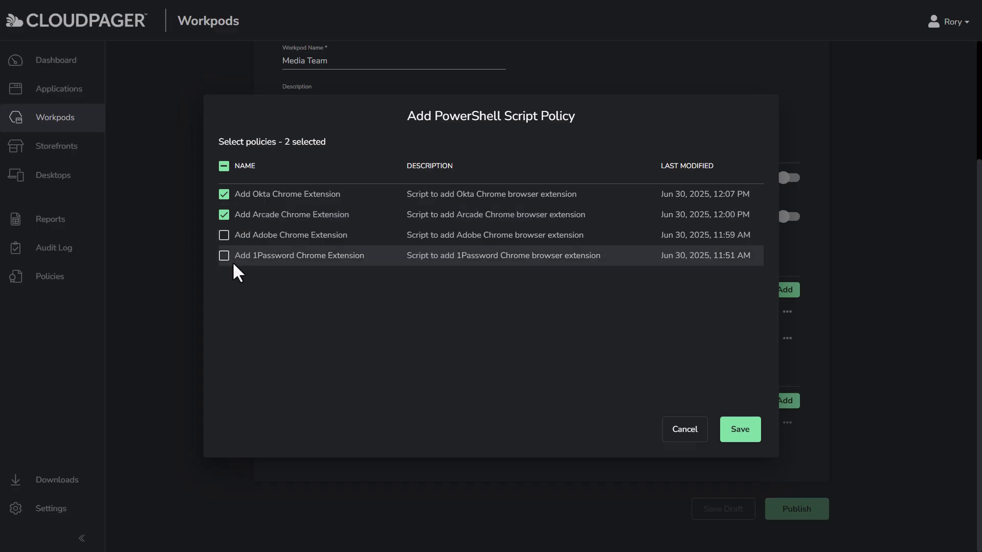
click(740, 430)
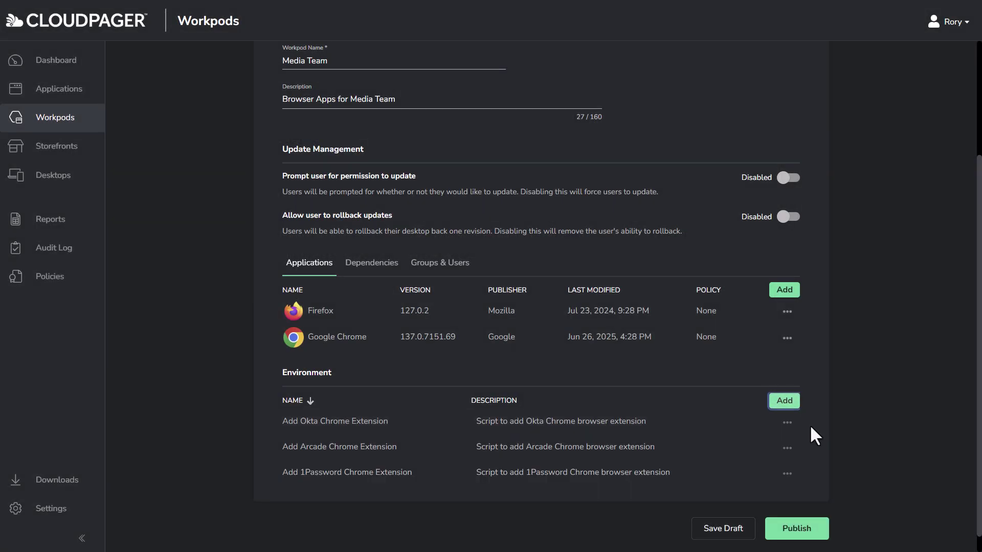
Publish the Media Team workpod with the comment "CHG00004 - Published Arcade and 1Password Chrome Extension Policy Scripts", adapted from the copied comment
click(818, 517)
key(ctrl+v)
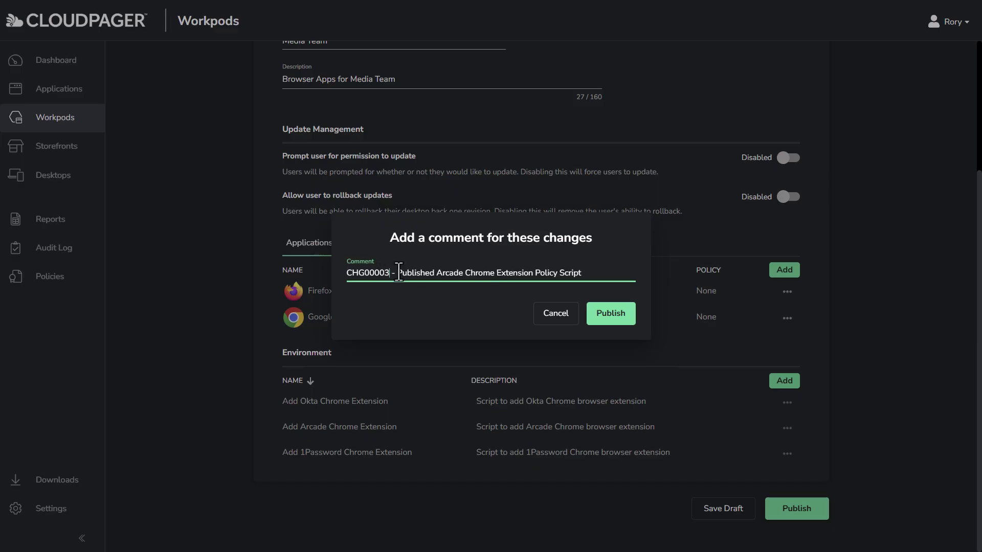
key(BackSpace)
text(4)
text(a)
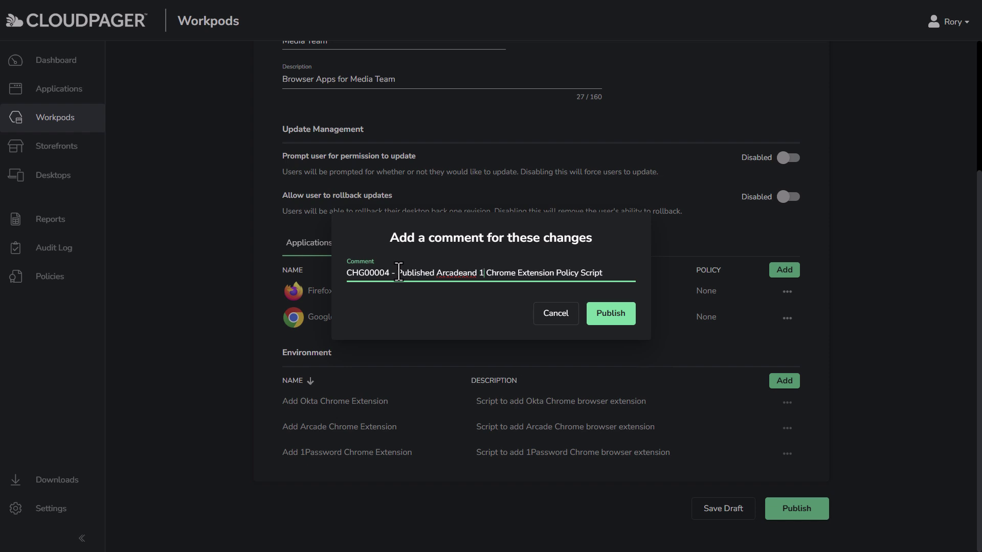
key(BackSpace)
text(and 1Pa)
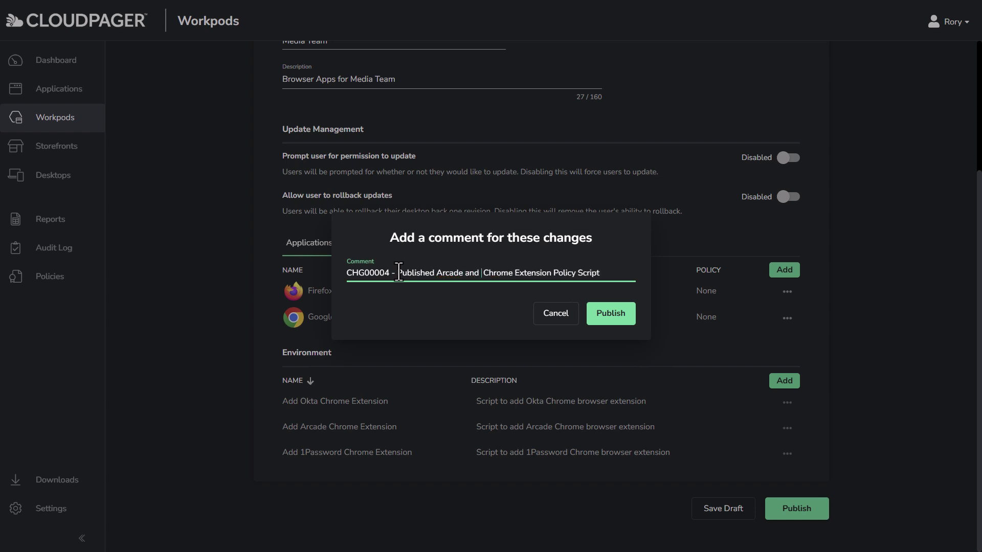
text(ssword)
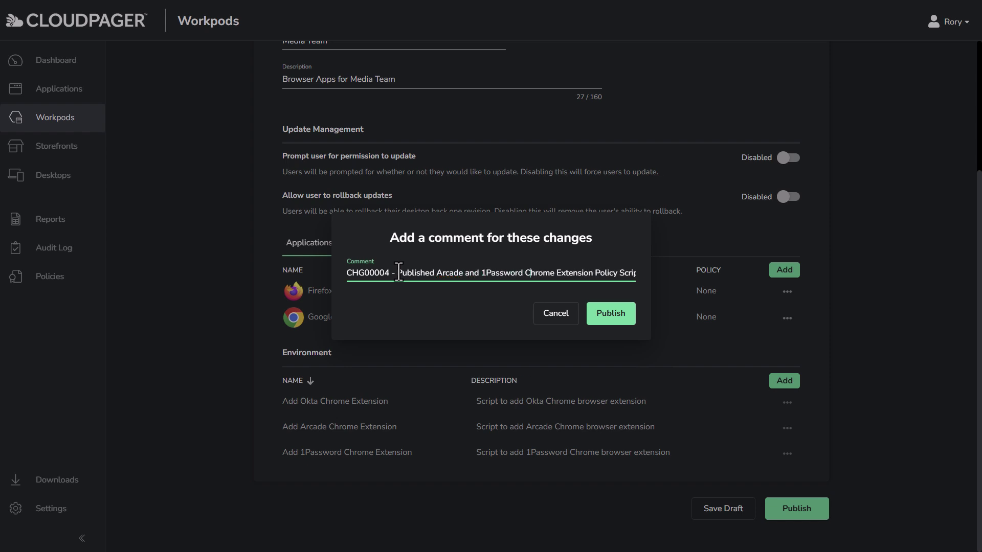
key(End)
text(s)
click(615, 321)
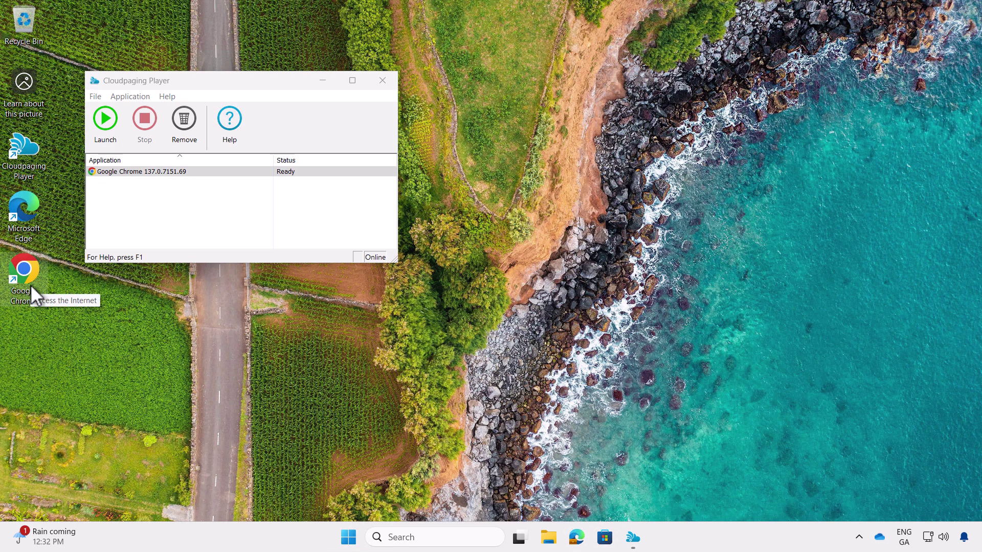
Launch Google Chrome on the client desktop and check its extensions for 1Password, Arcade and the Okta Browser Plugin
double_click(31, 286)
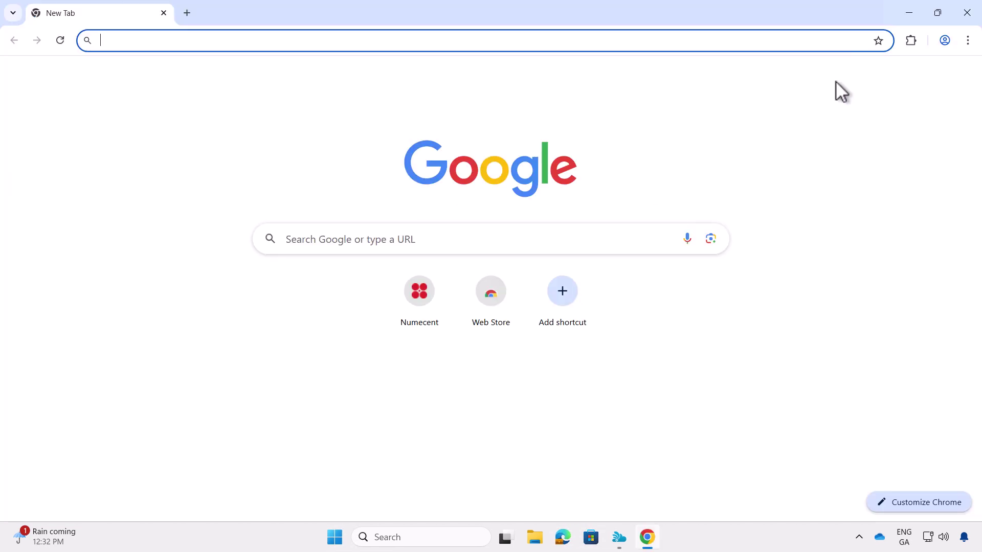
click(968, 40)
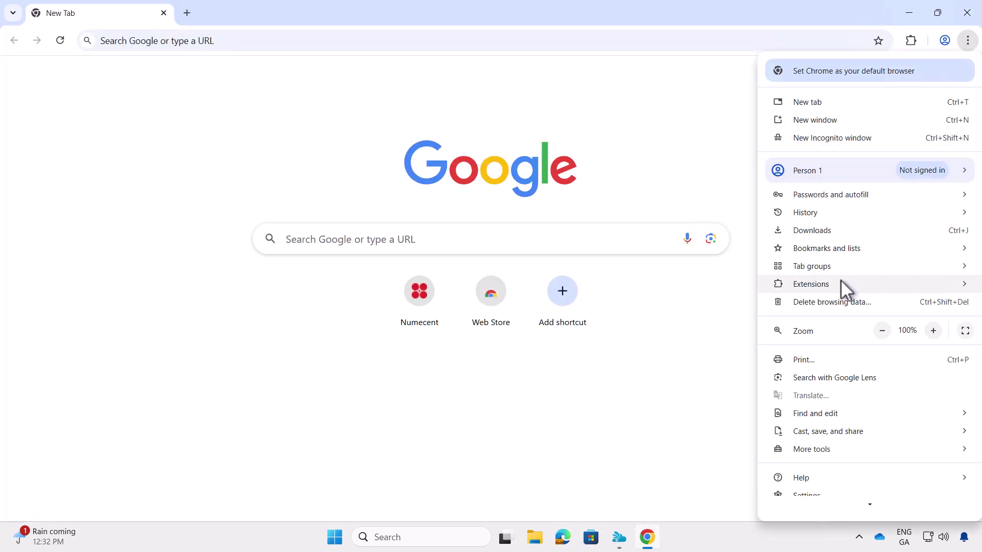
mouse_move(838, 284)
click(713, 286)
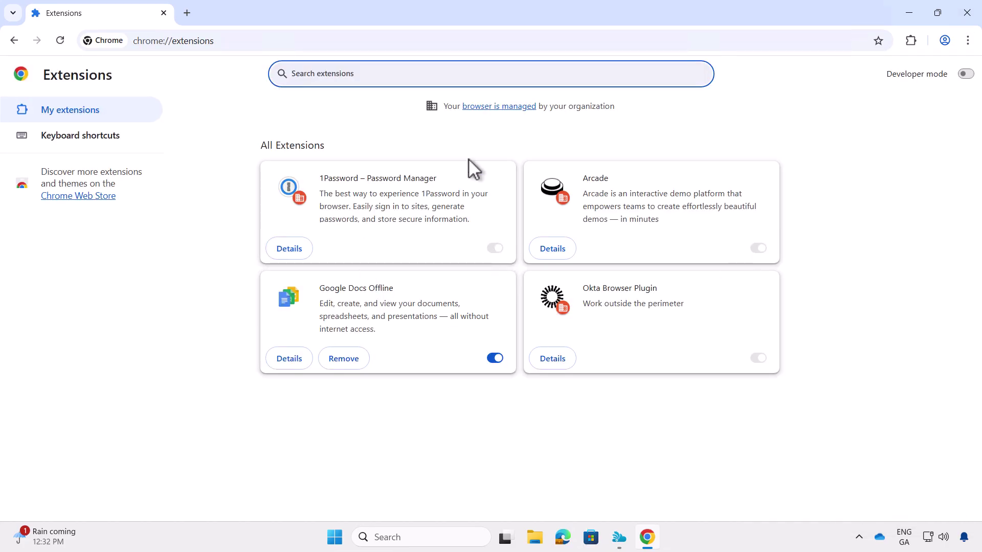
click(909, 41)
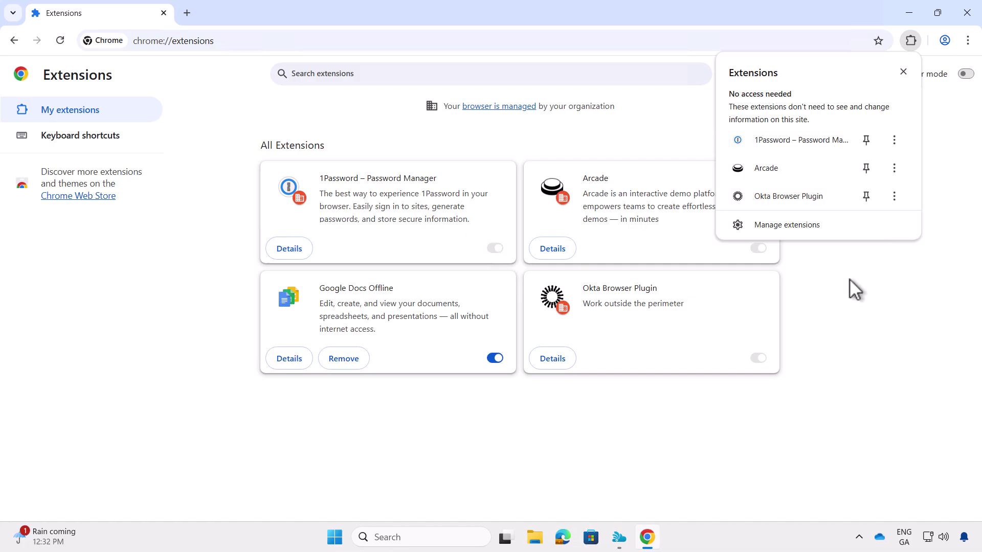